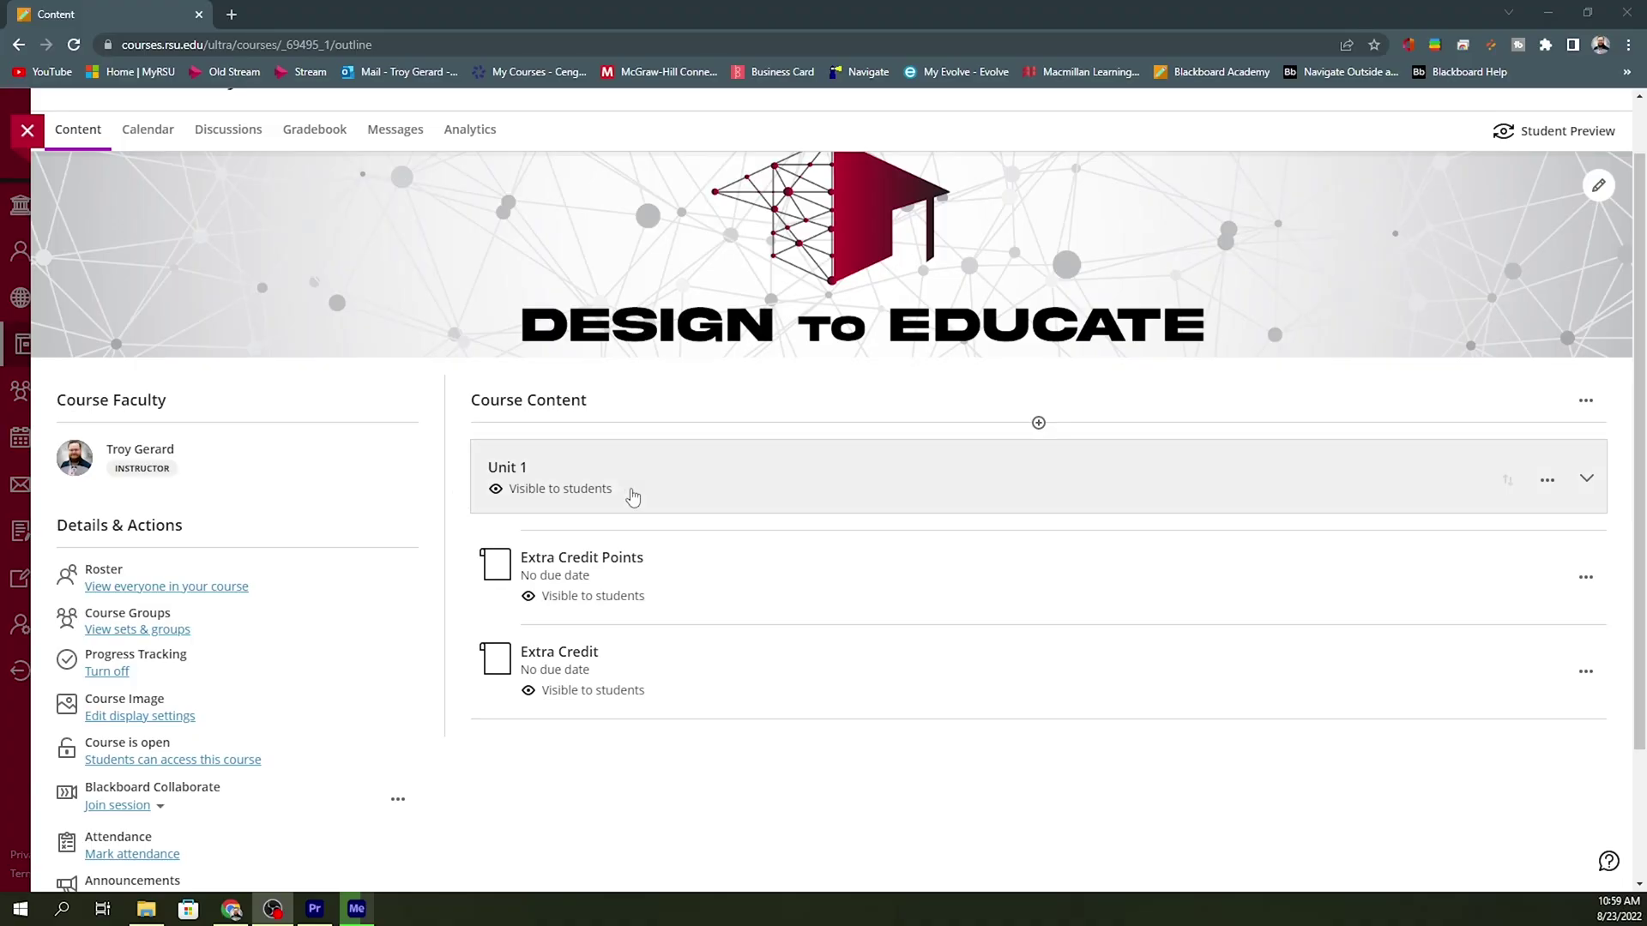
Step: Expand the Unit 1 folder to list its discussion, assignment, quiz, test and journal items
{"action": "left_click", "coordinate": [633, 498]}
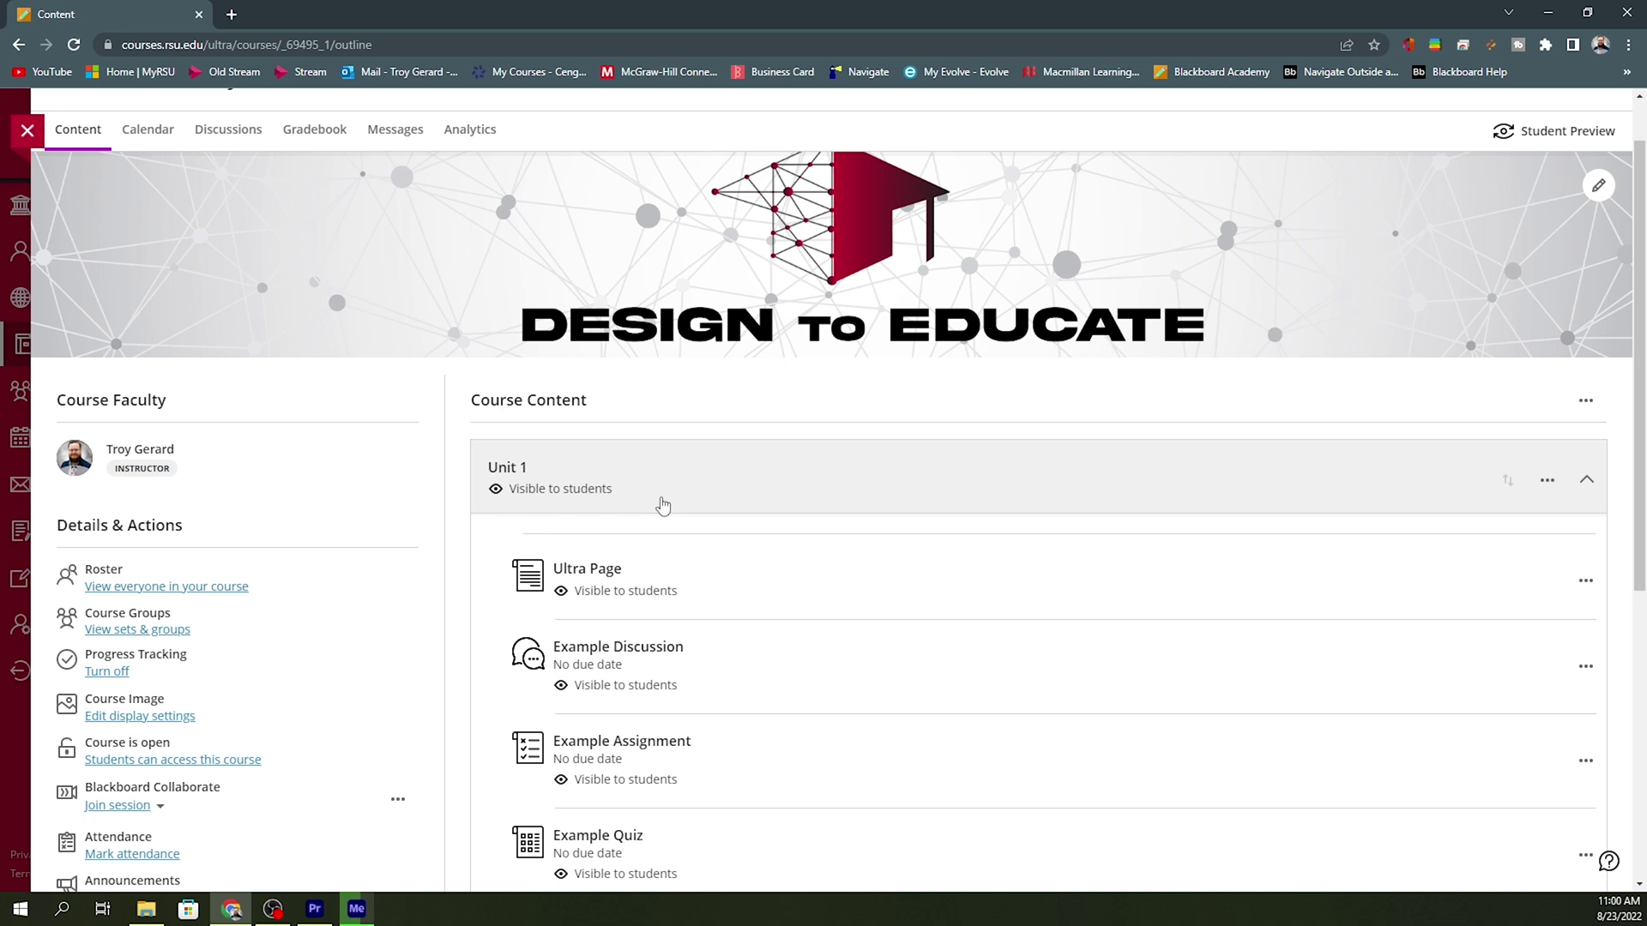
{"action": "scroll", "coordinate": [663, 506], "scroll_direction": "down", "scroll_amount": 2}
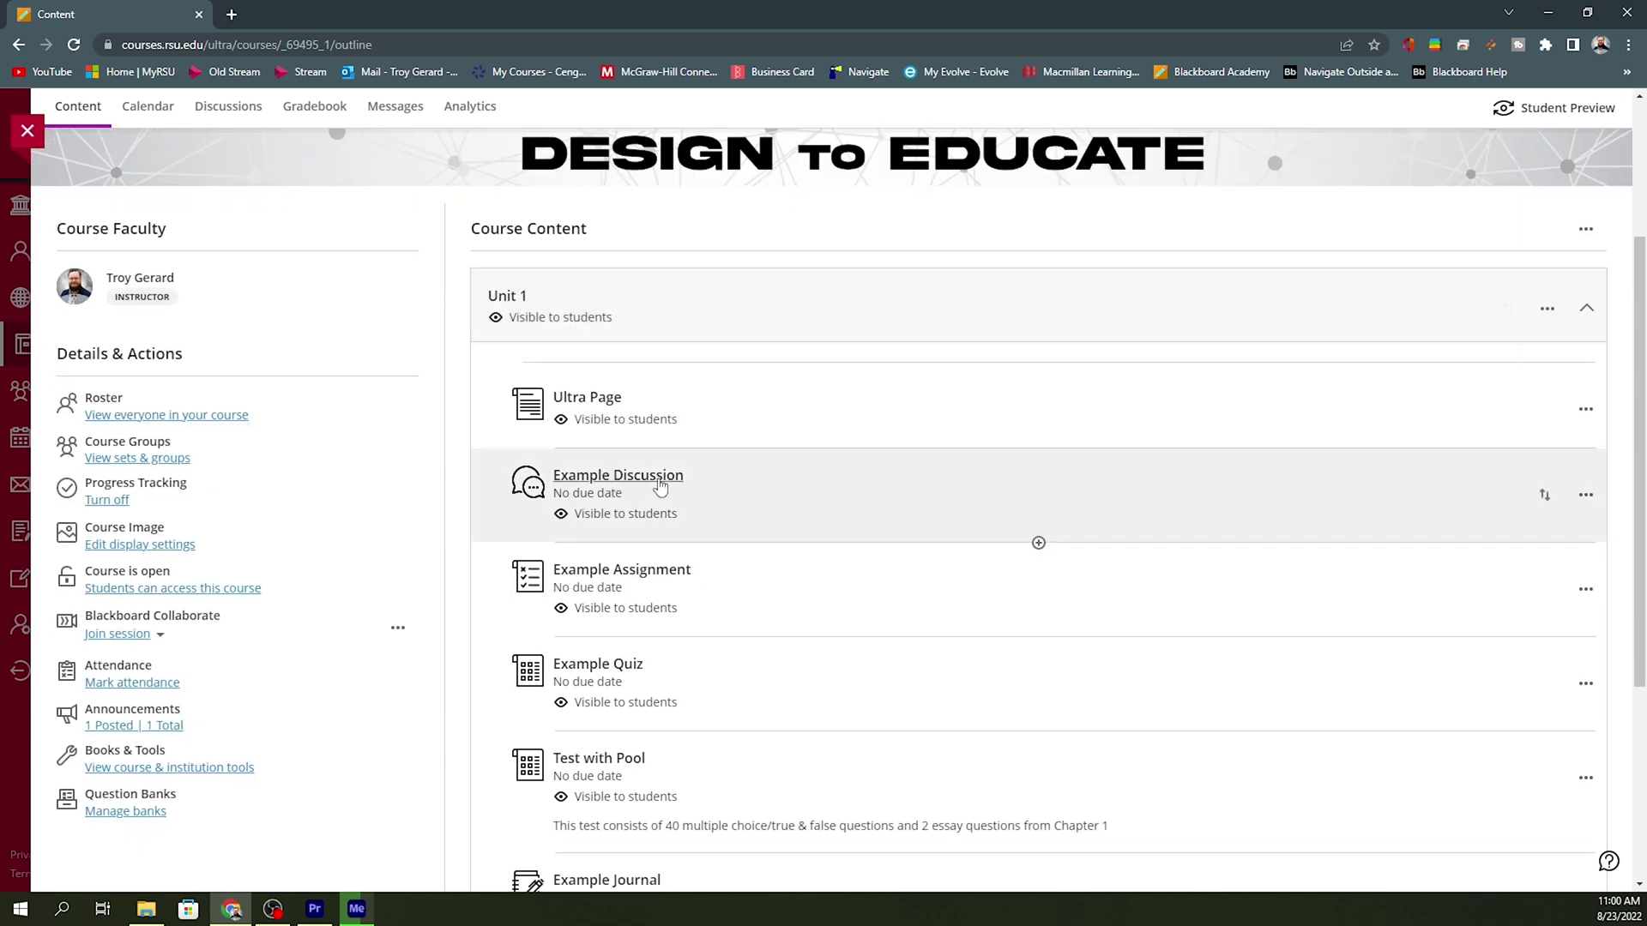
{"action": "scroll", "coordinate": [698, 625], "scroll_direction": "down", "scroll_amount": 1}
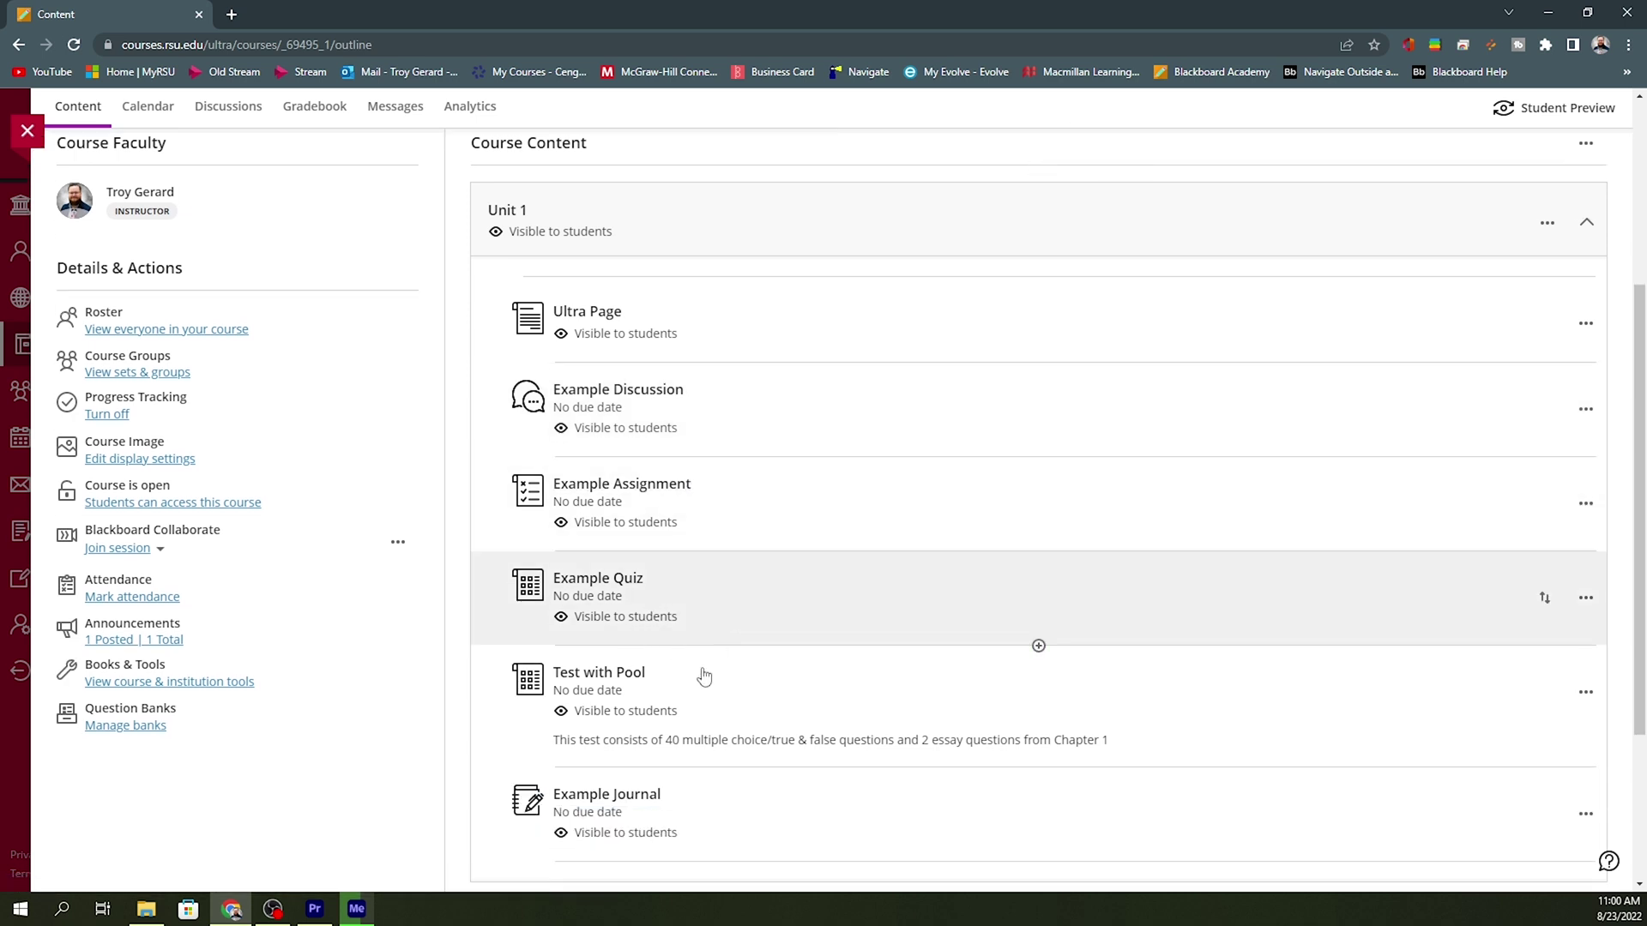
{"action": "scroll", "coordinate": [703, 676], "scroll_direction": "down", "scroll_amount": 1}
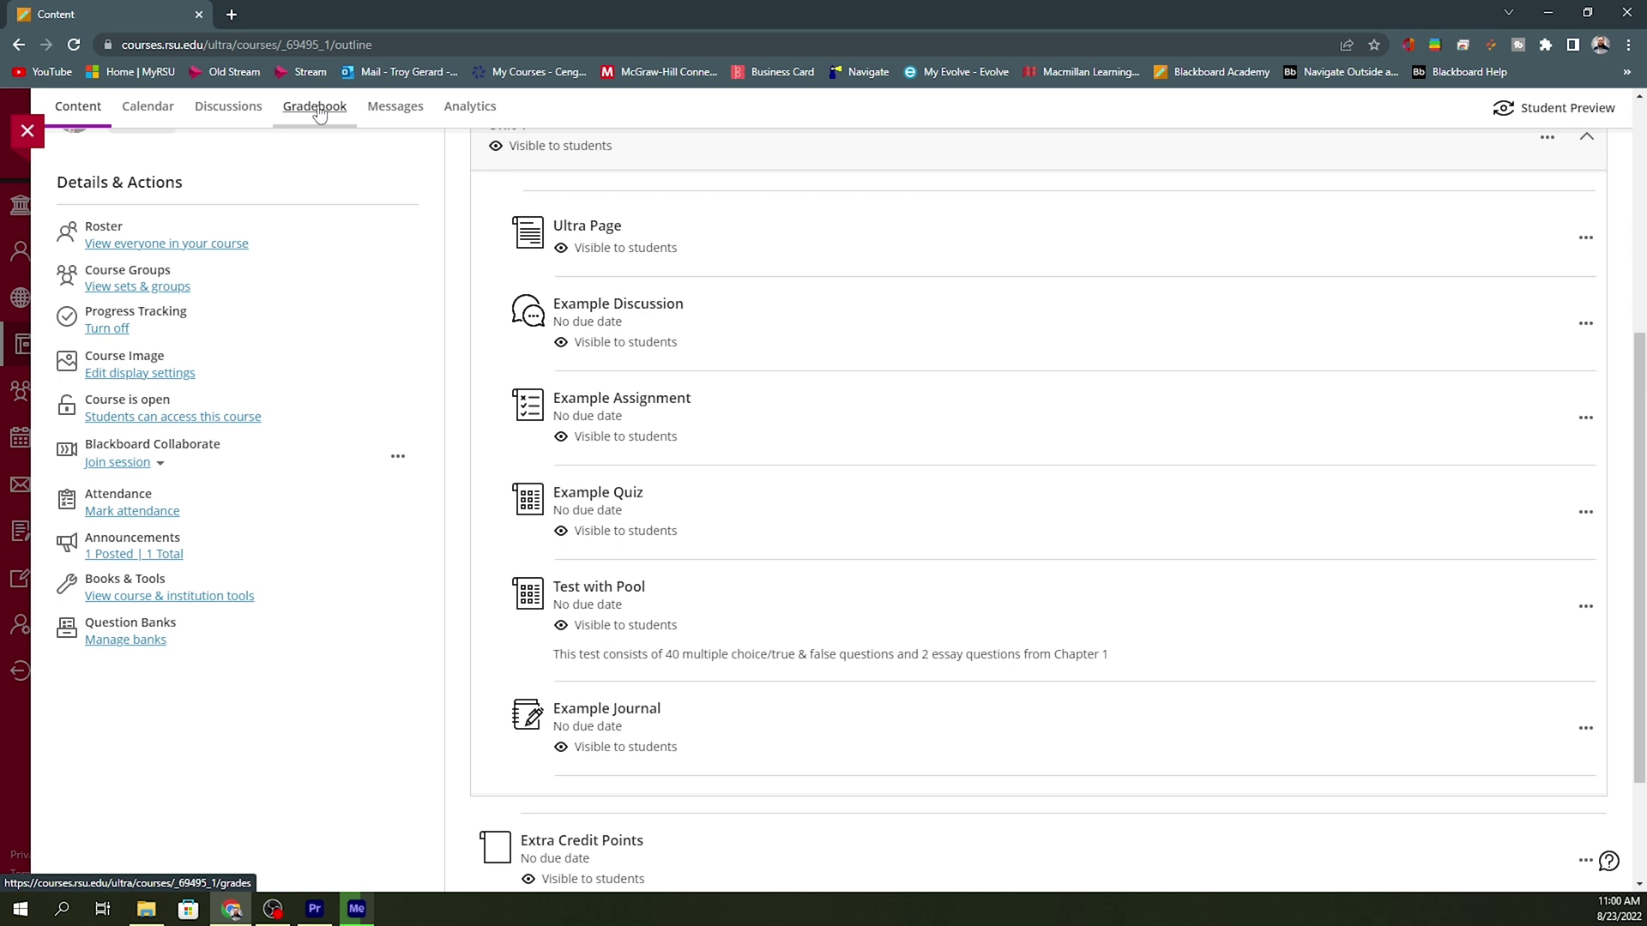
{"action": "left_click", "coordinate": [317, 110]}
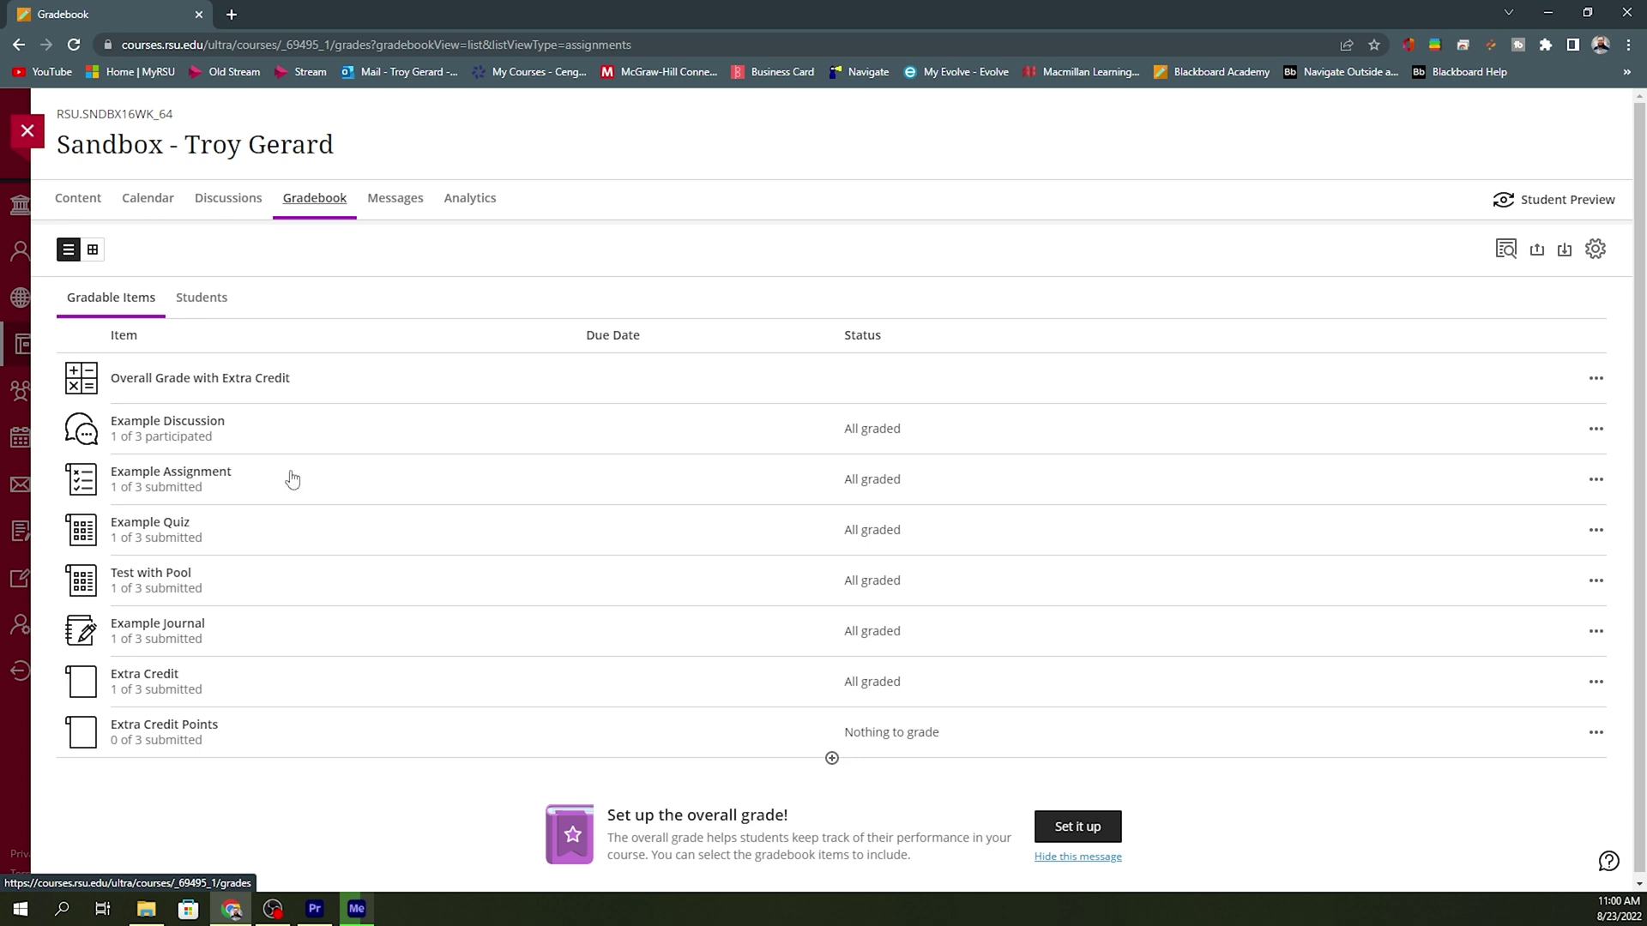
Step: Switch the Gradebook to the Students list showing three users and their overall grade column
{"action": "left_click", "coordinate": [215, 298]}
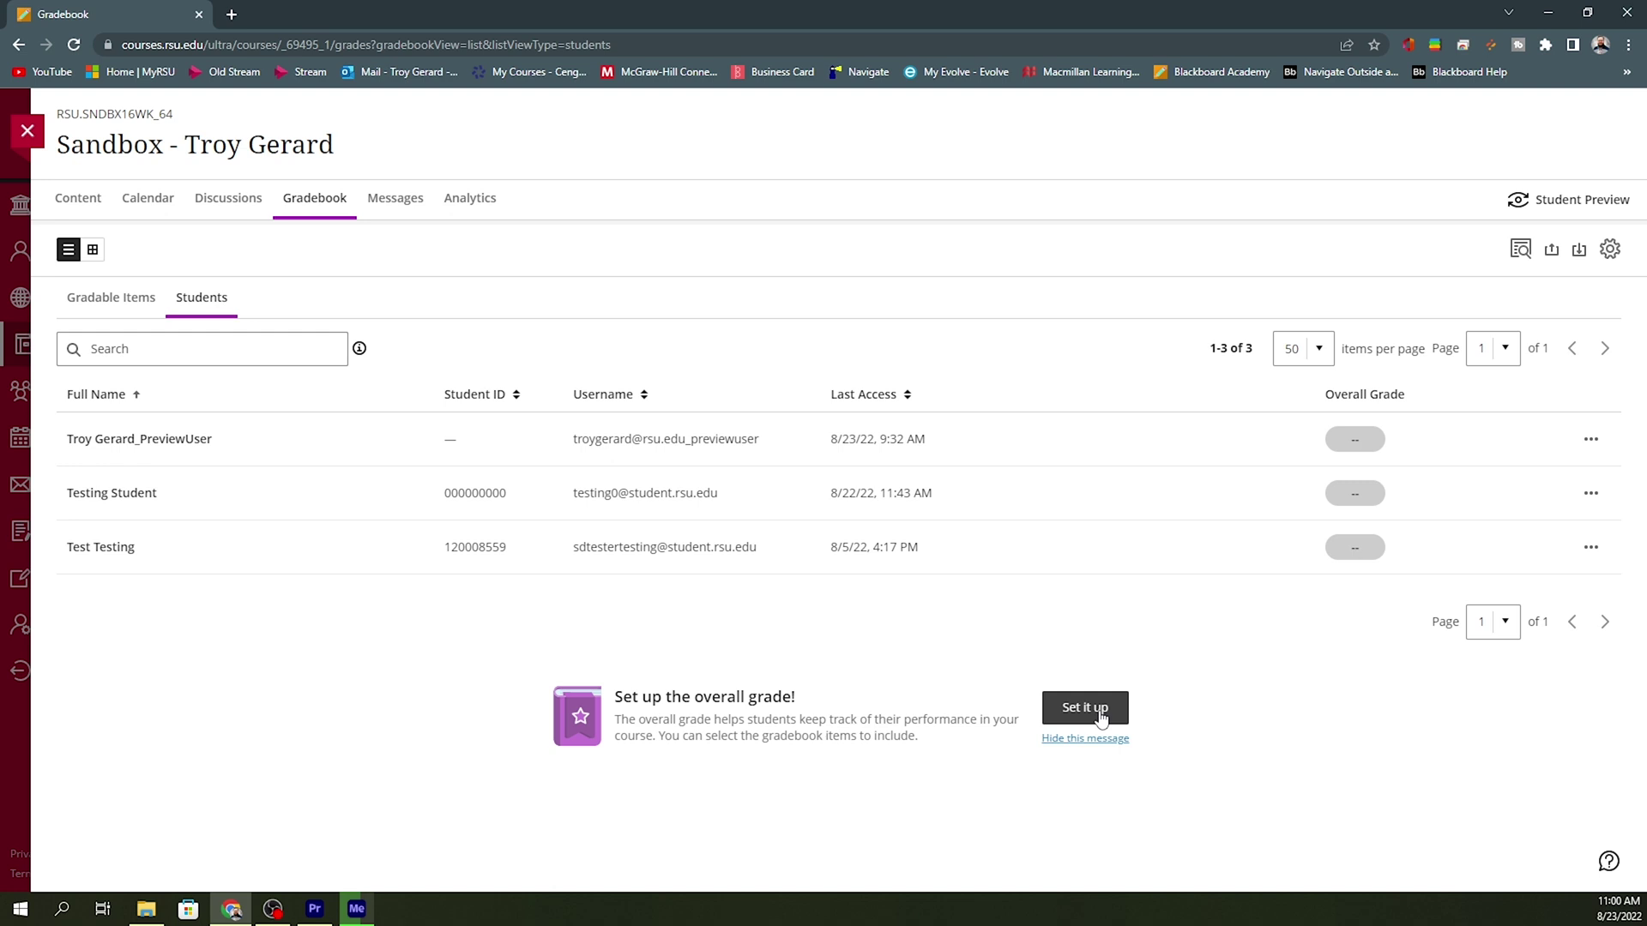
Step: Open the gradebook settings to reach the Points, Weighted or Advanced overall grade choice
{"action": "left_click", "coordinate": [1611, 251]}
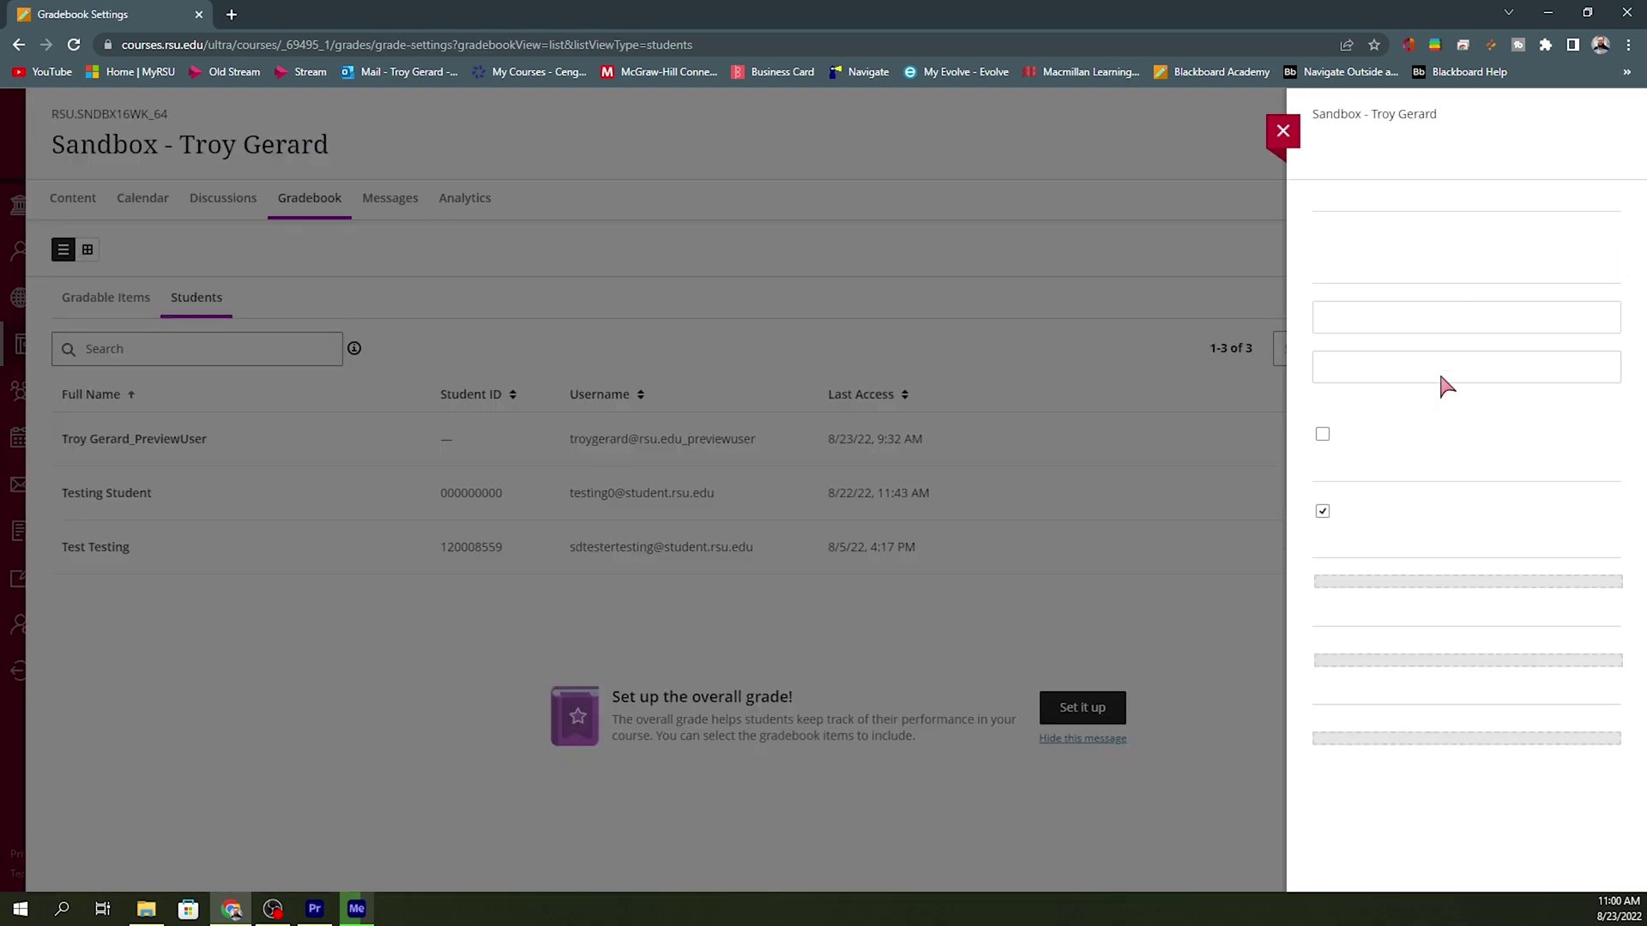
{"action": "scroll", "coordinate": [1388, 670], "scroll_direction": "down", "scroll_amount": 2}
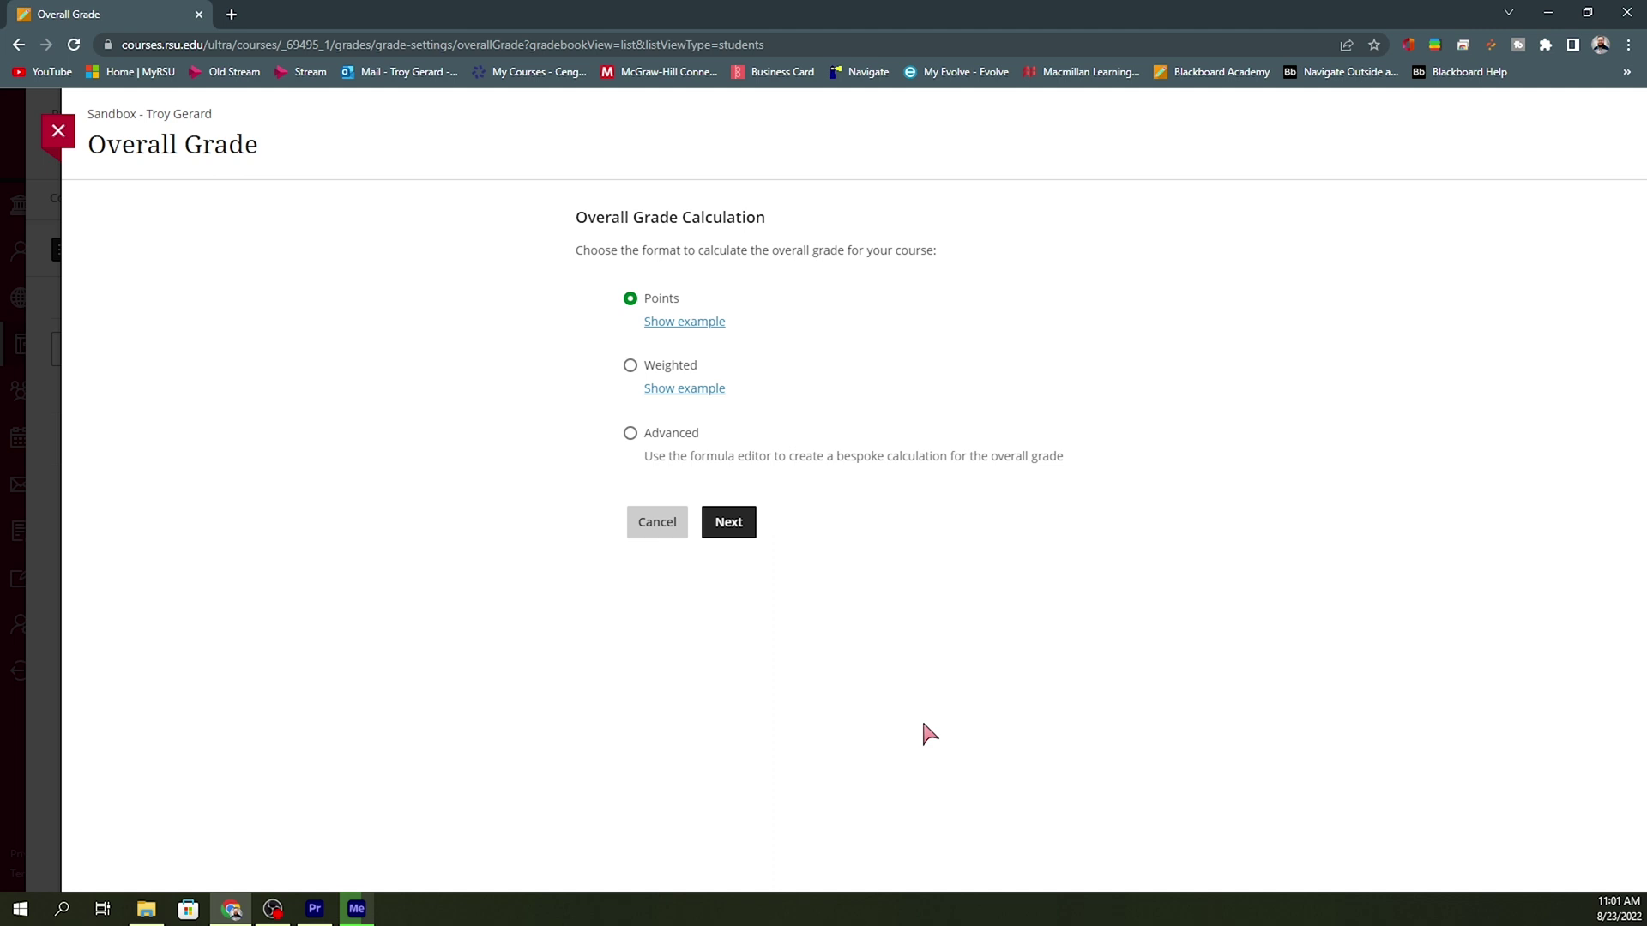
Step: Continue with Points to review category totals, briefly expanding Extra Credit's two items
{"action": "left_click", "coordinate": [737, 533]}
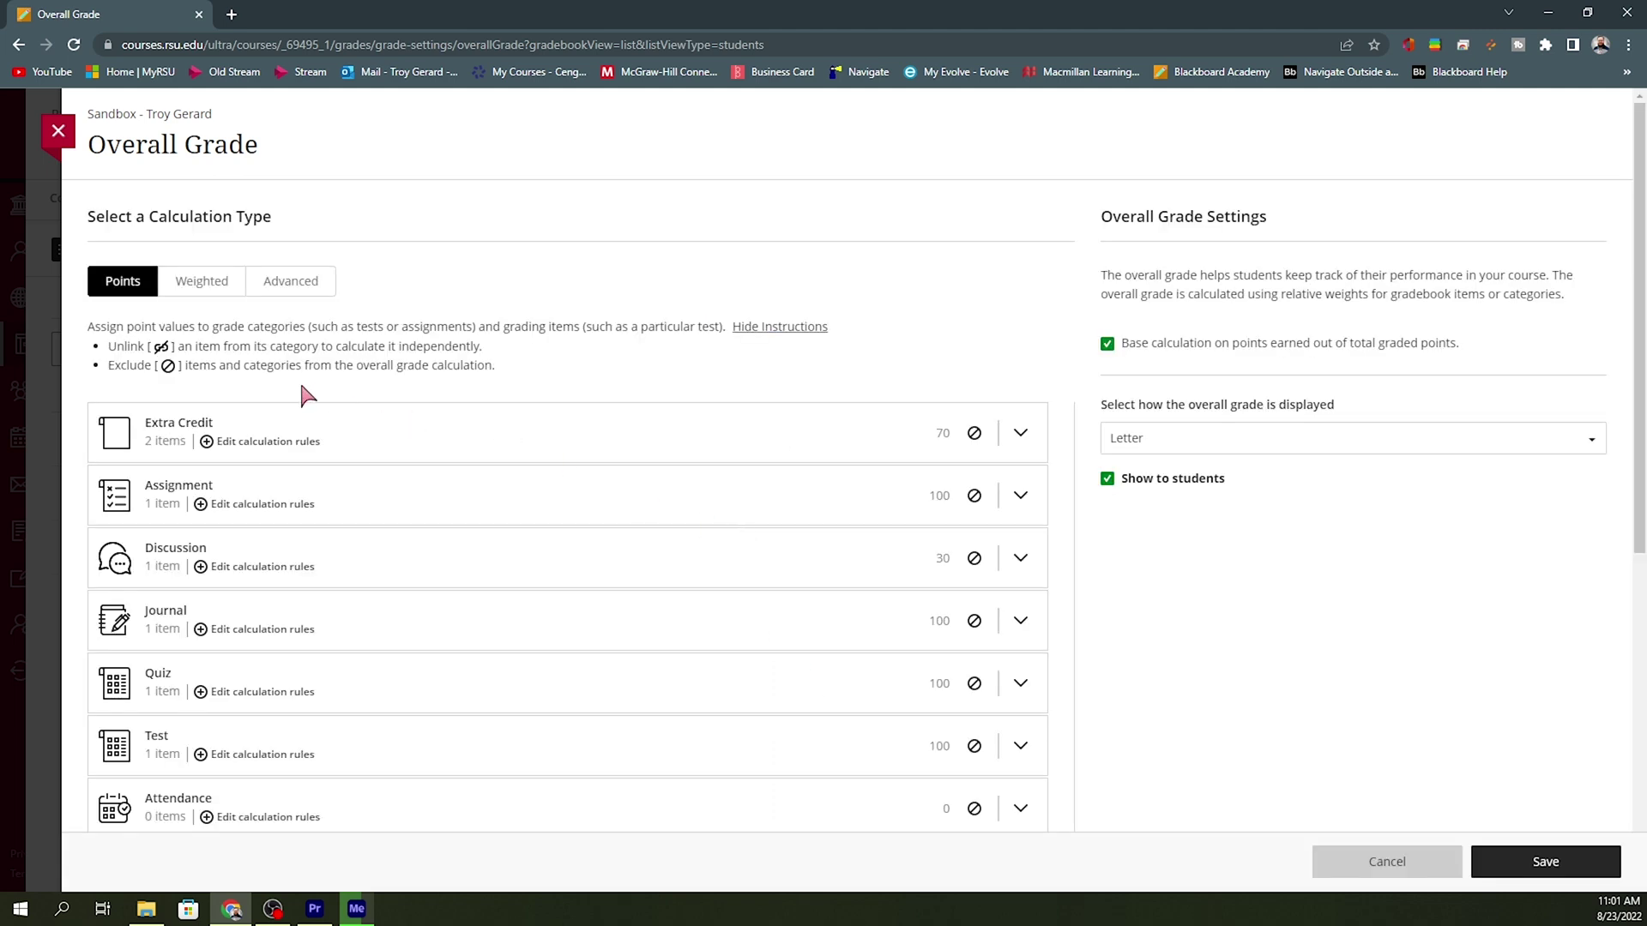
{"action": "scroll", "coordinate": [668, 583], "scroll_direction": "down", "scroll_amount": 2}
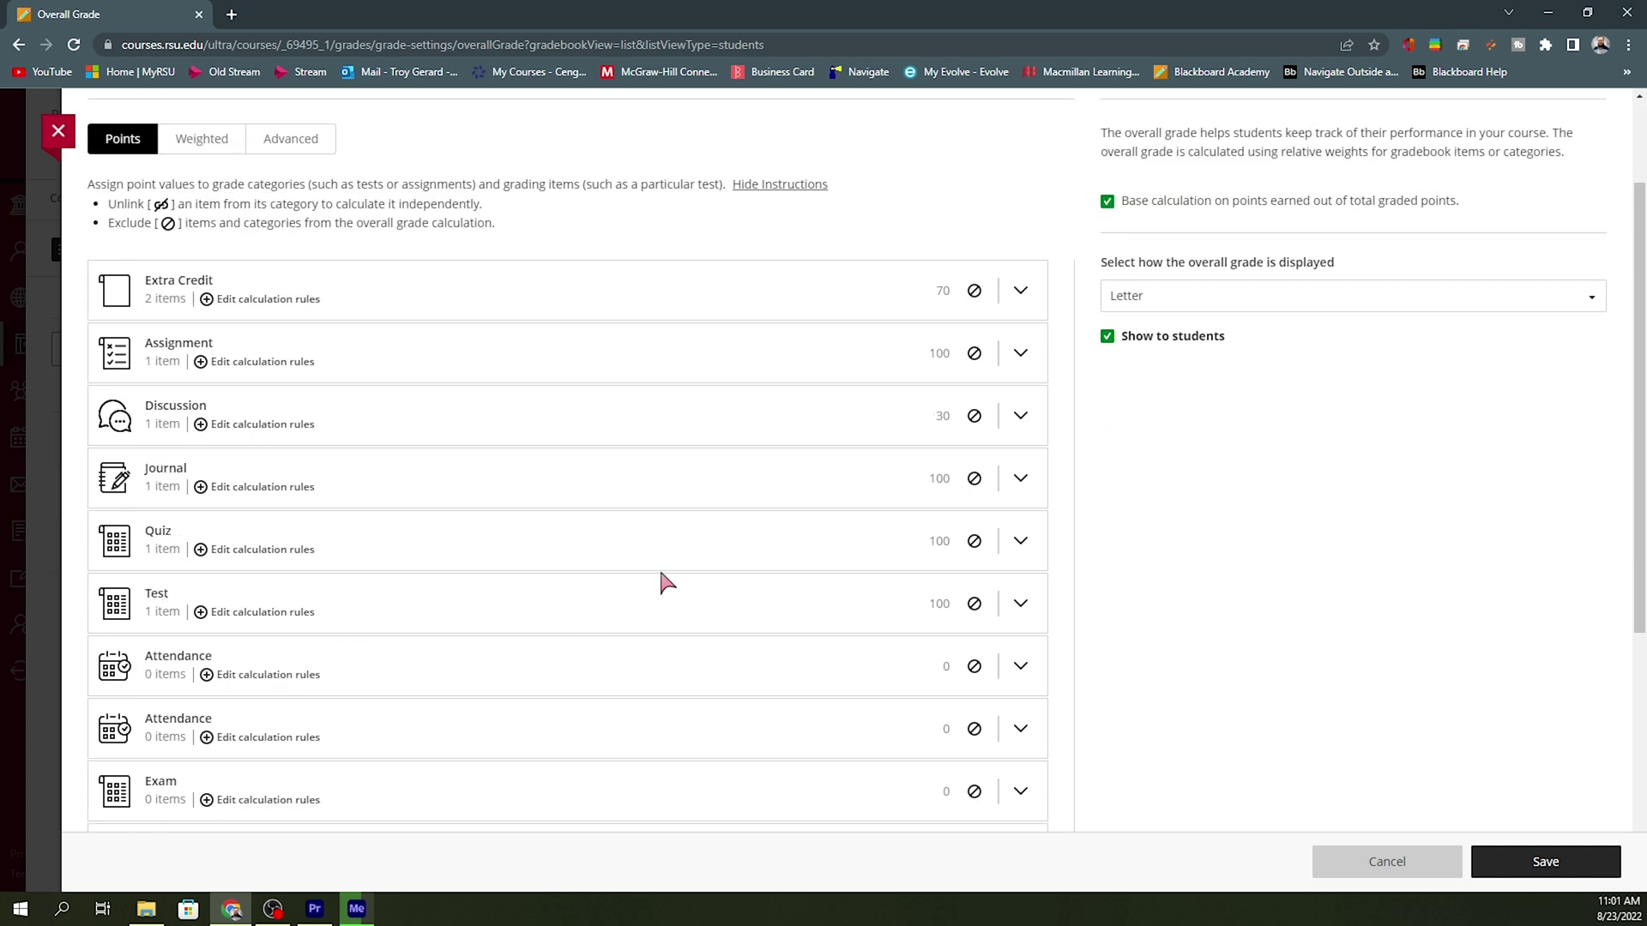
{"action": "scroll", "coordinate": [667, 583], "scroll_direction": "down", "scroll_amount": 2}
{"action": "left_click", "coordinate": [1020, 175]}
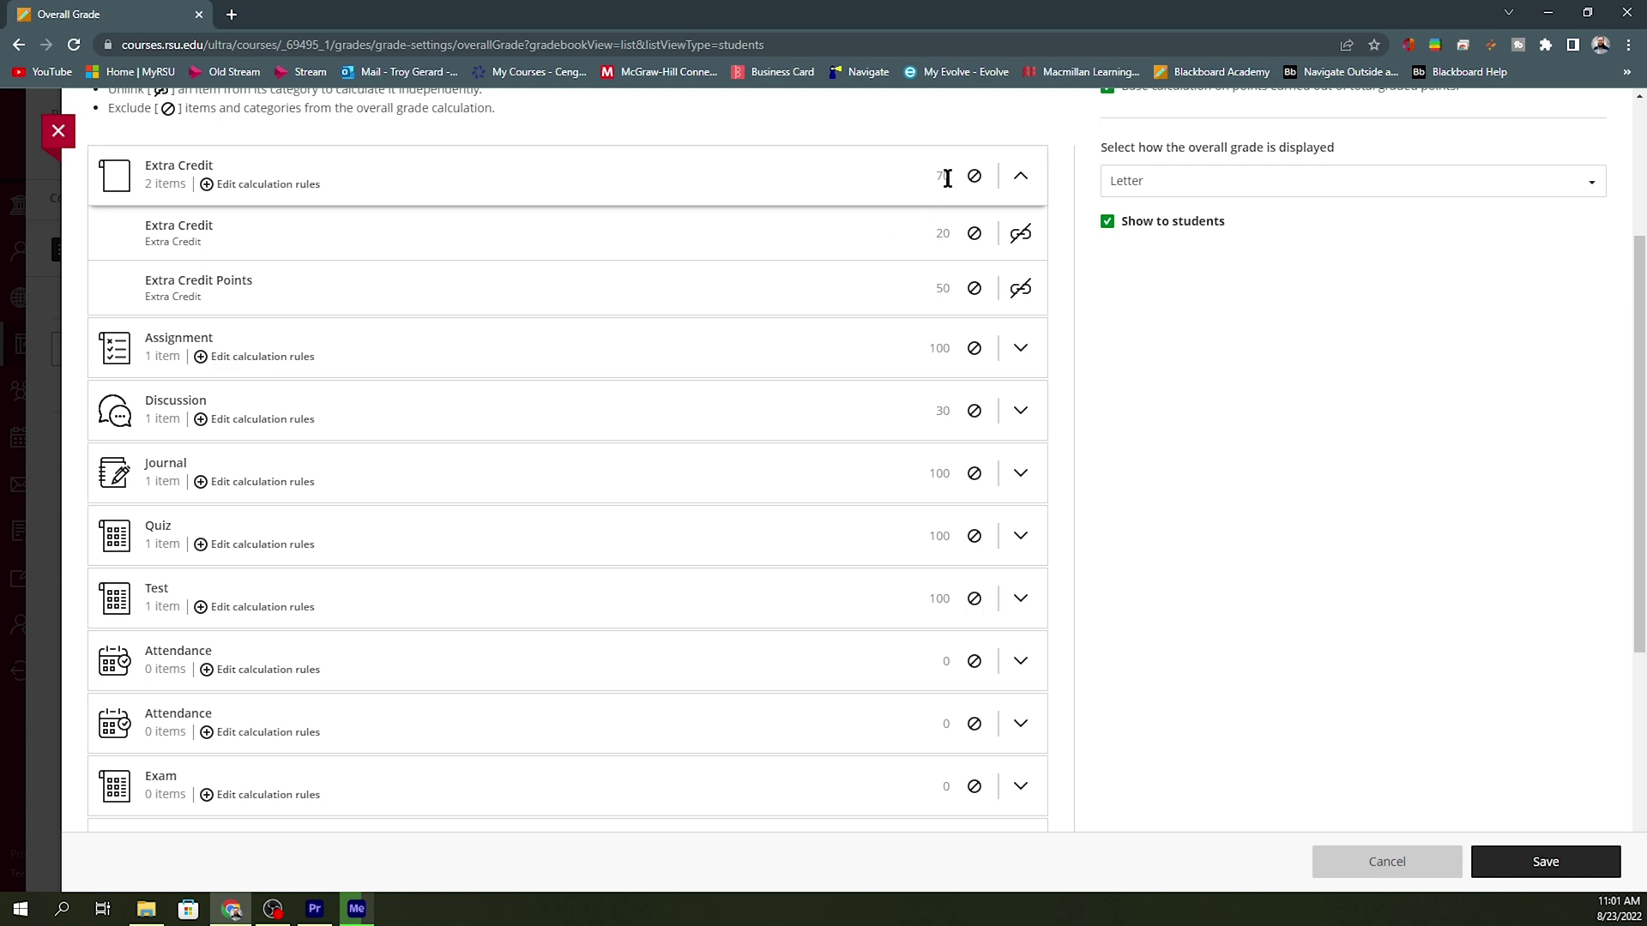
{"action": "left_click", "coordinate": [1019, 180]}
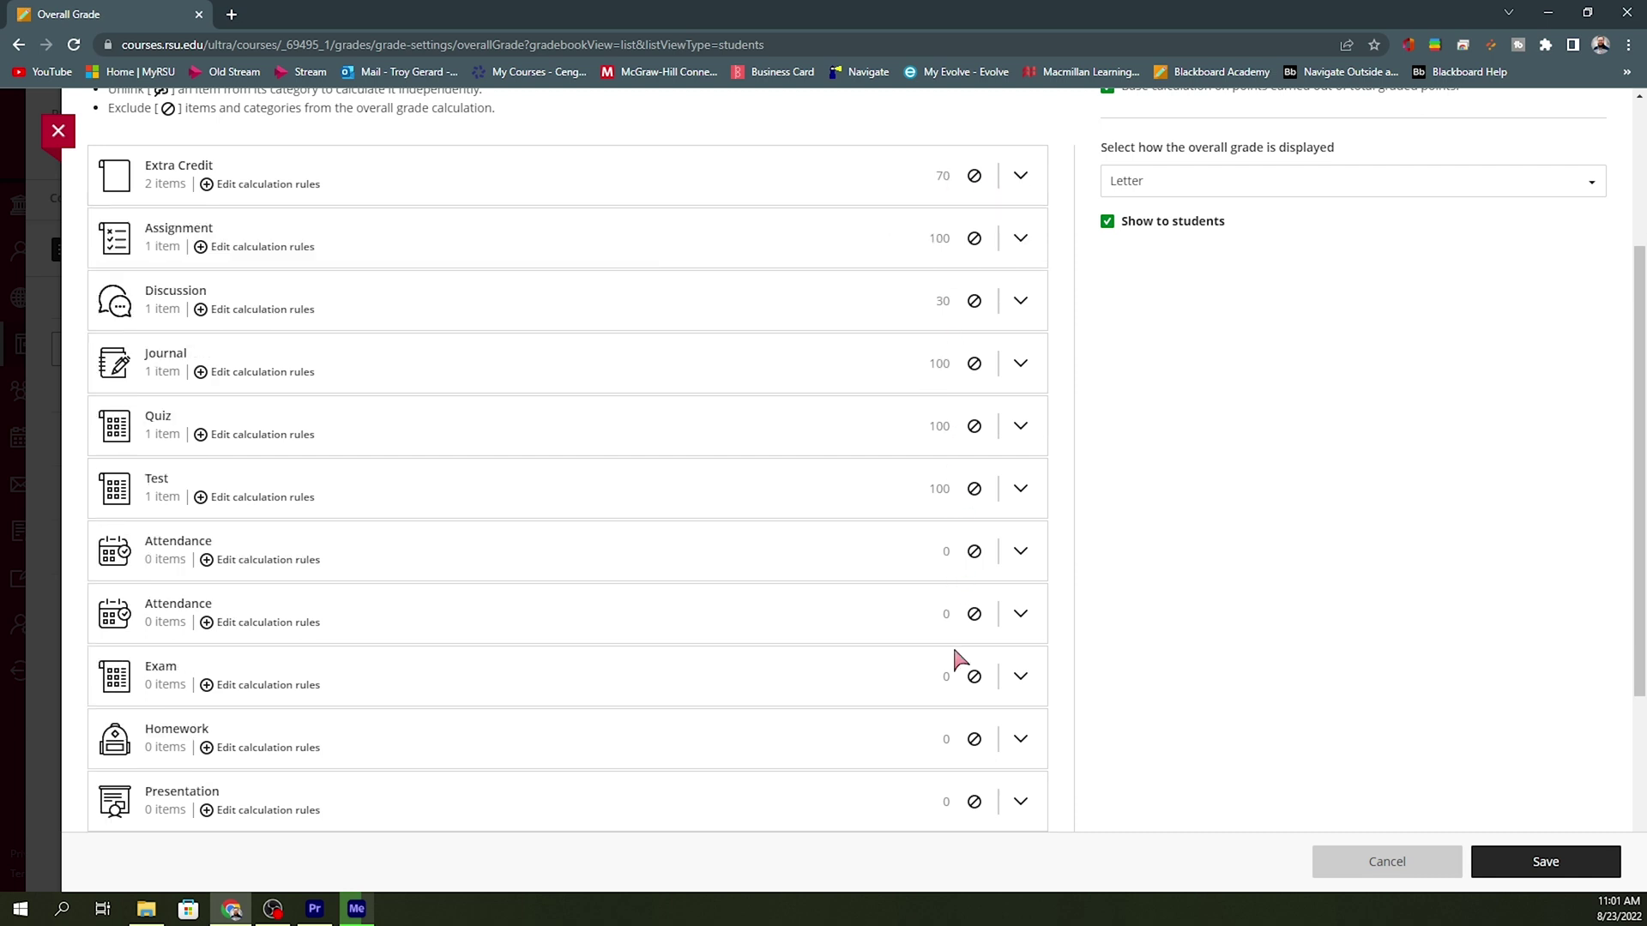
{"action": "scroll", "coordinate": [557, 682], "scroll_direction": "up", "scroll_amount": 4}
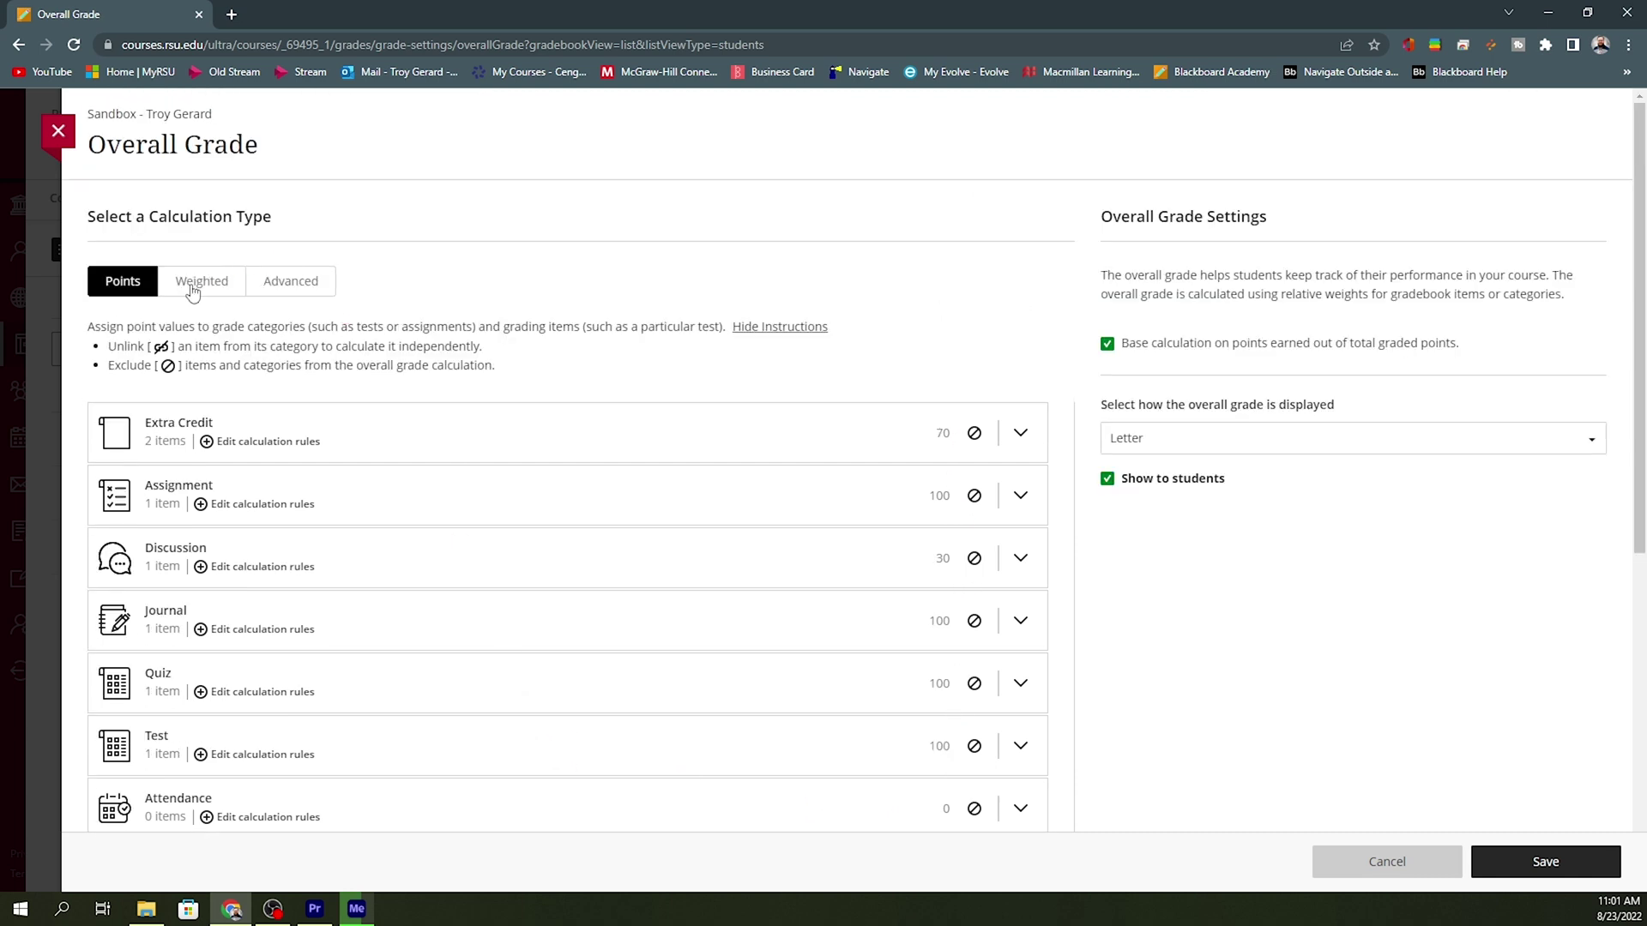
Step: Switch the overall grade to Weighted calculation and review the category weights
{"action": "left_click", "coordinate": [193, 283]}
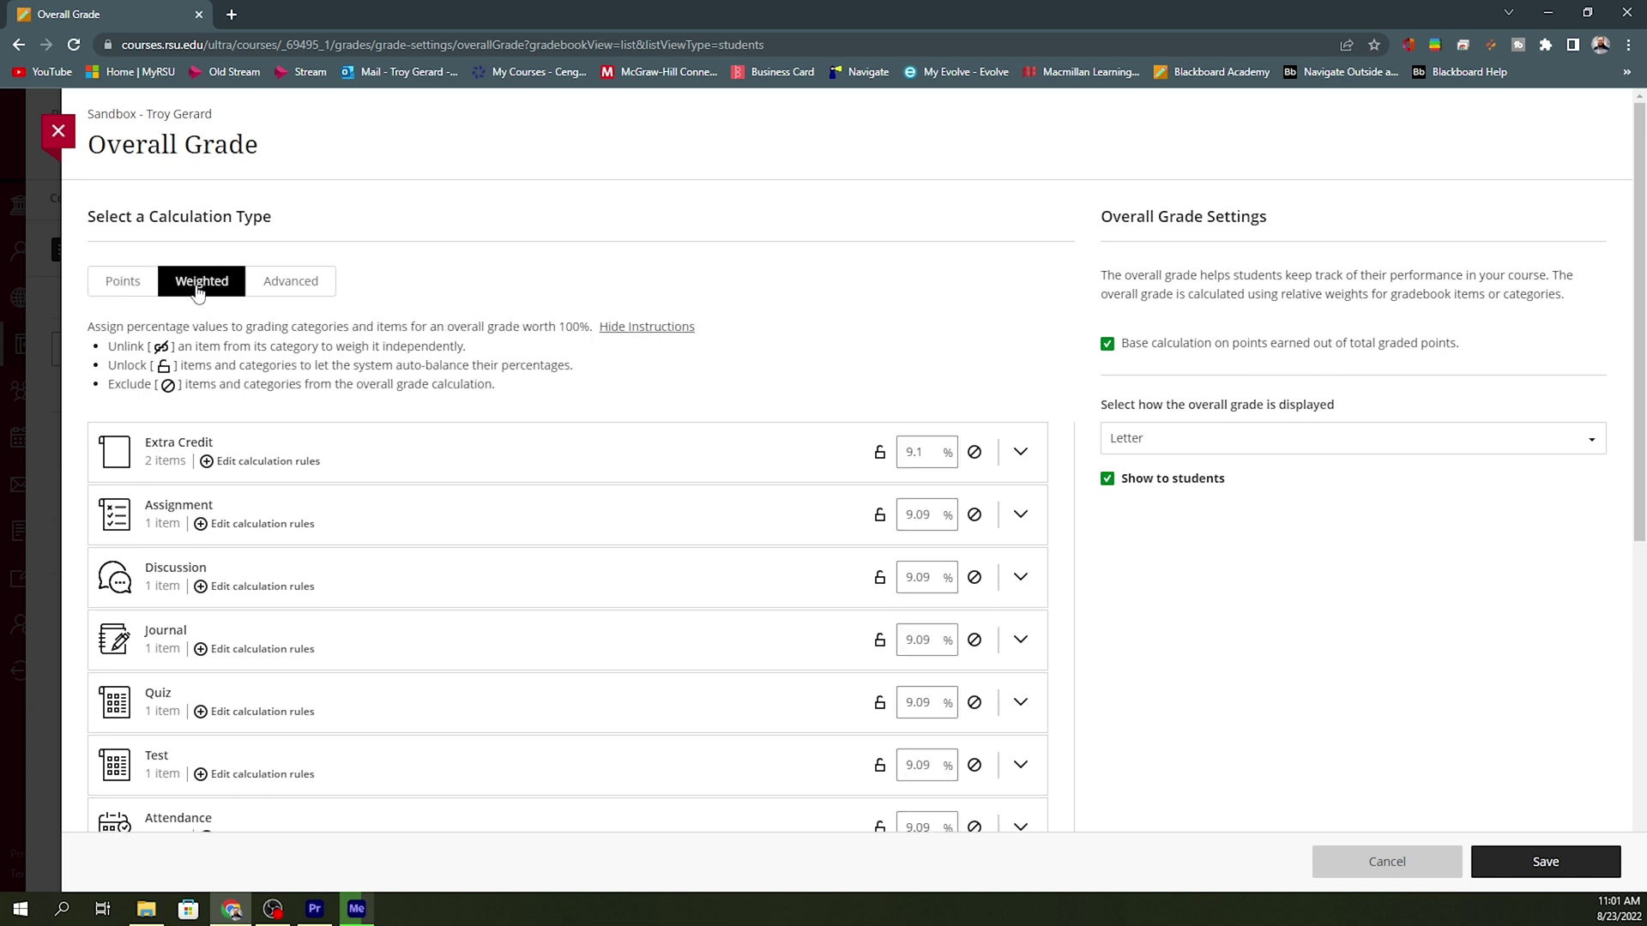
{"action": "scroll", "coordinate": [943, 389], "scroll_direction": "down", "scroll_amount": 1}
{"action": "scroll", "coordinate": [931, 343], "scroll_direction": "down", "scroll_amount": 3}
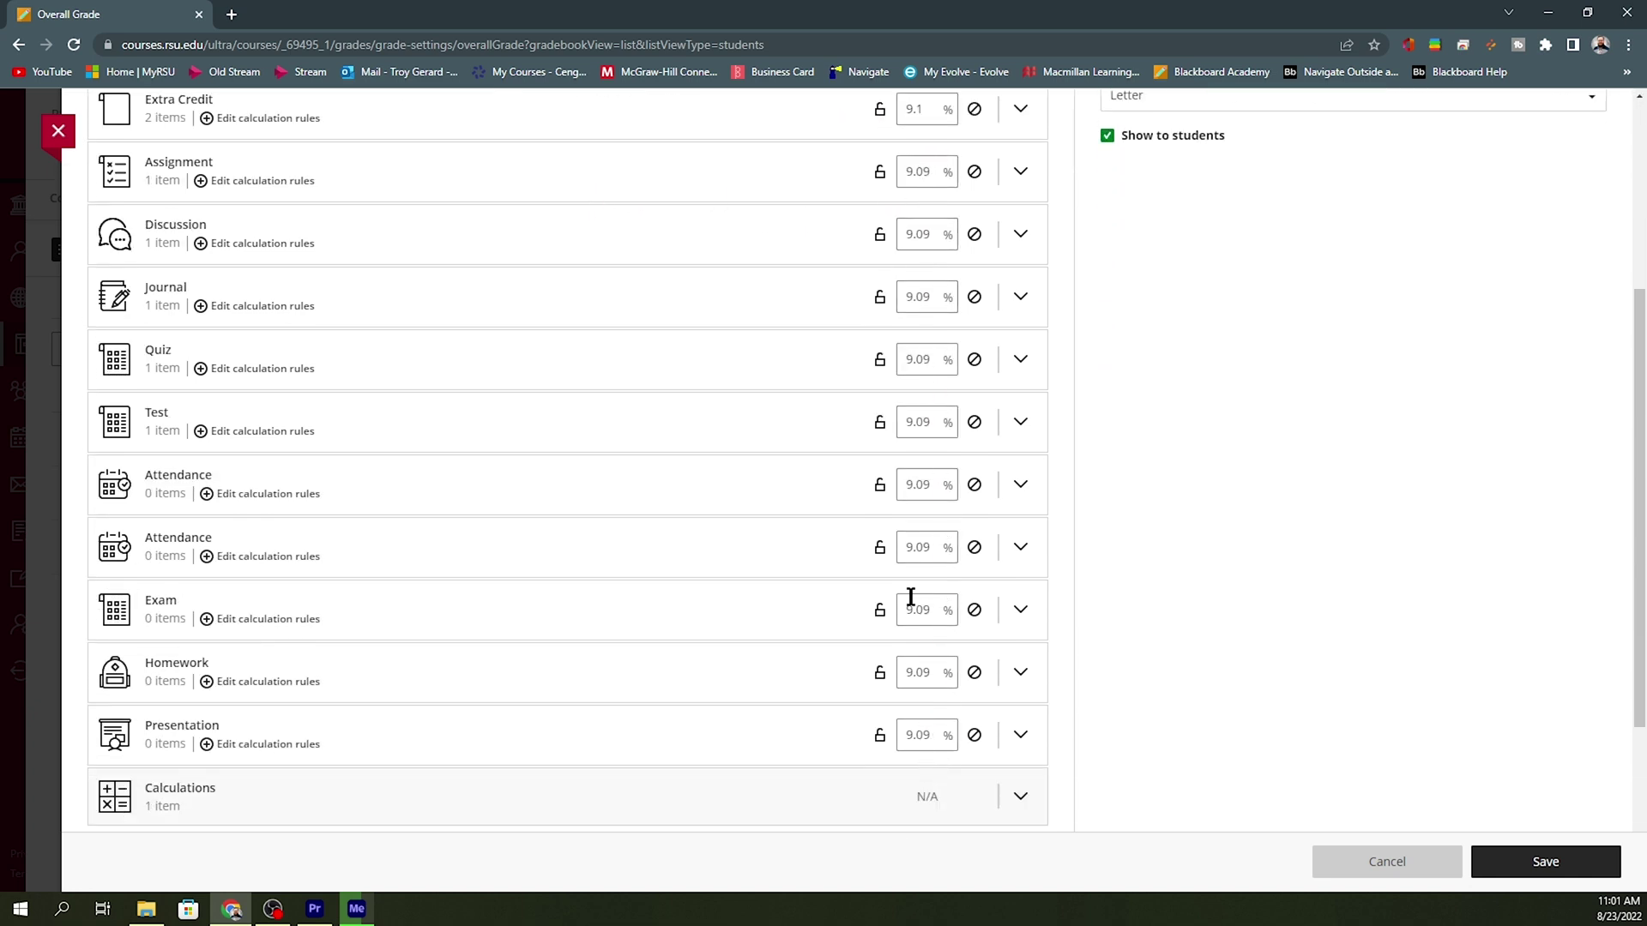
{"action": "scroll", "coordinate": [882, 441], "scroll_direction": "up", "scroll_amount": 2}
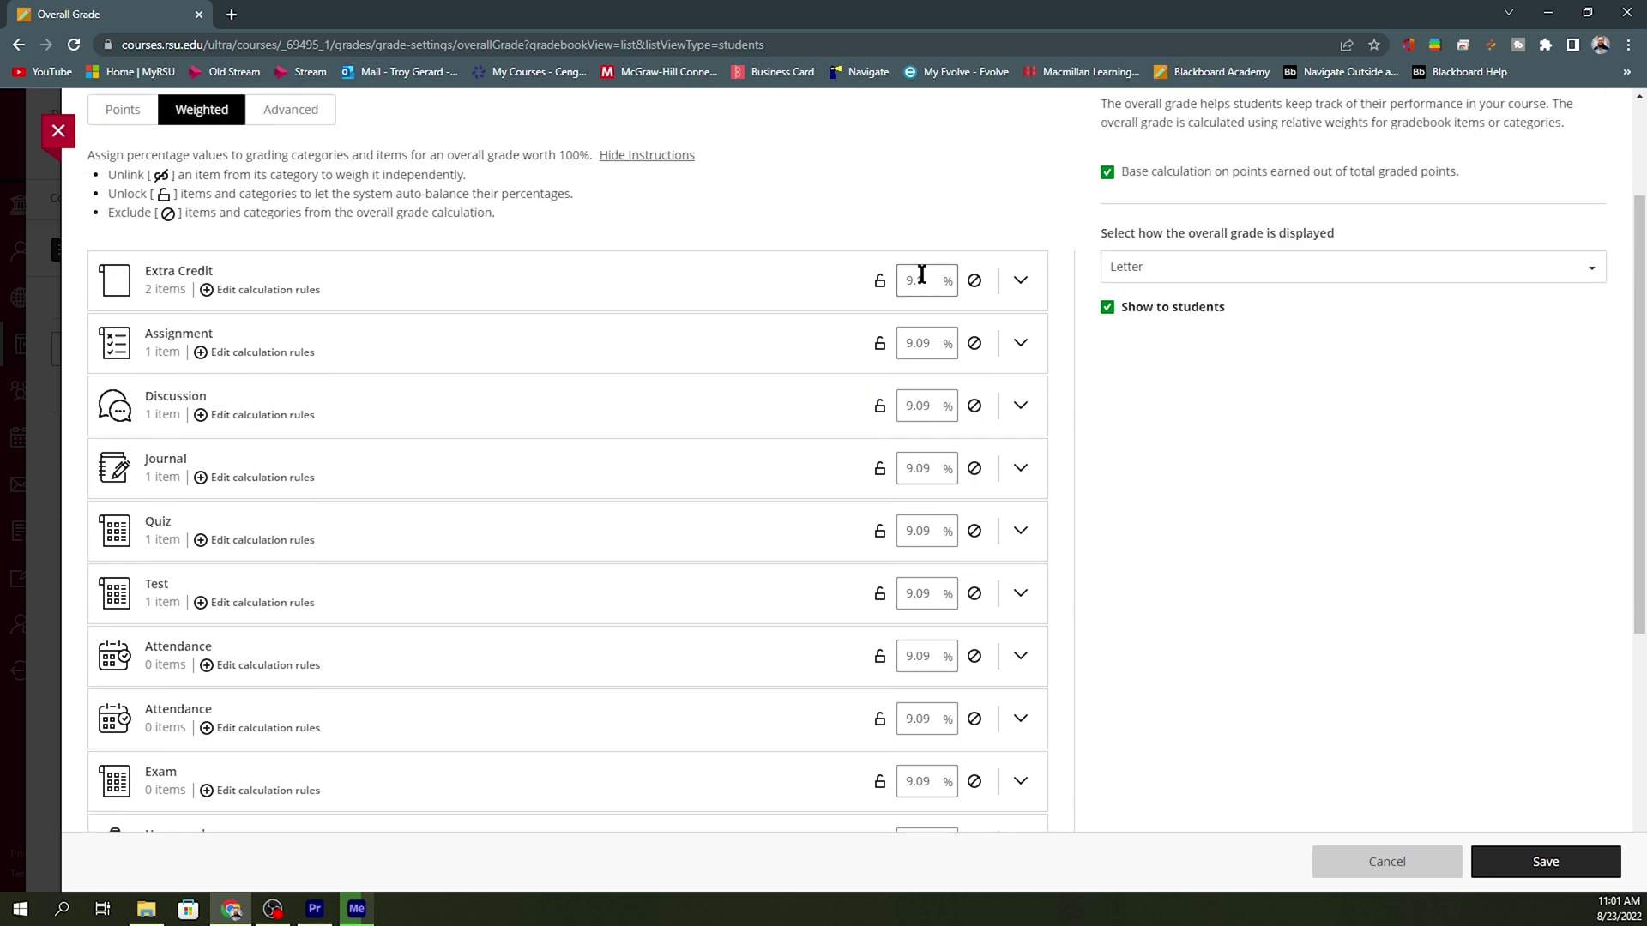
{"action": "scroll", "coordinate": [986, 490], "scroll_direction": "down", "scroll_amount": 1}
{"action": "scroll", "coordinate": [987, 493], "scroll_direction": "down", "scroll_amount": 4}
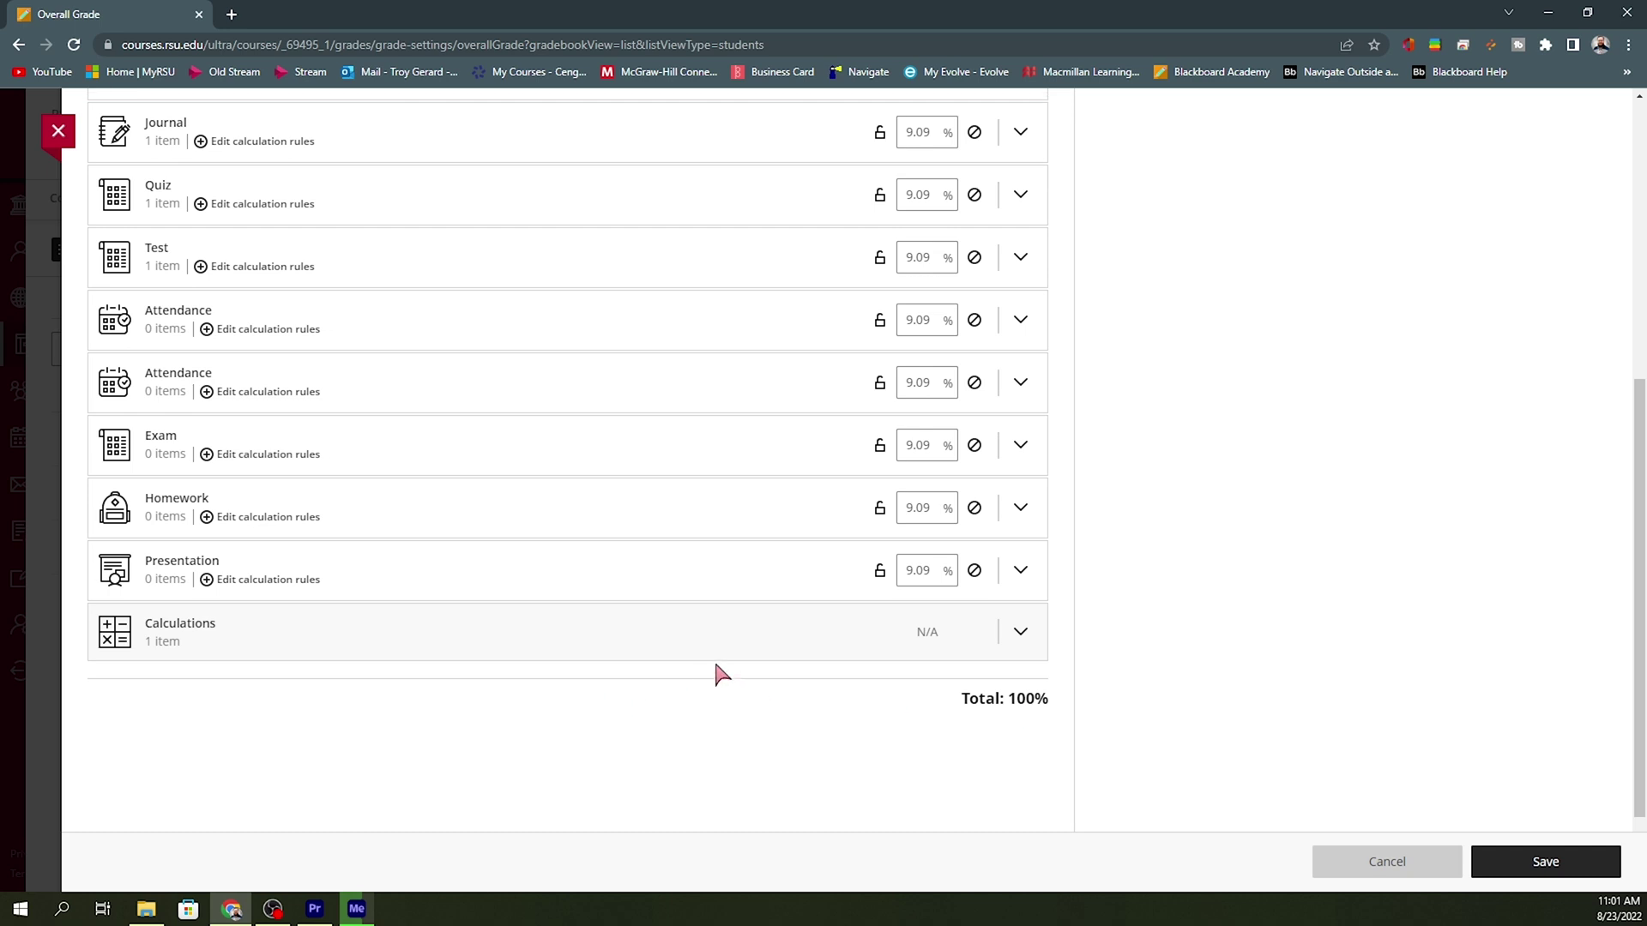
{"action": "scroll", "coordinate": [755, 557], "scroll_direction": "up", "scroll_amount": 3}
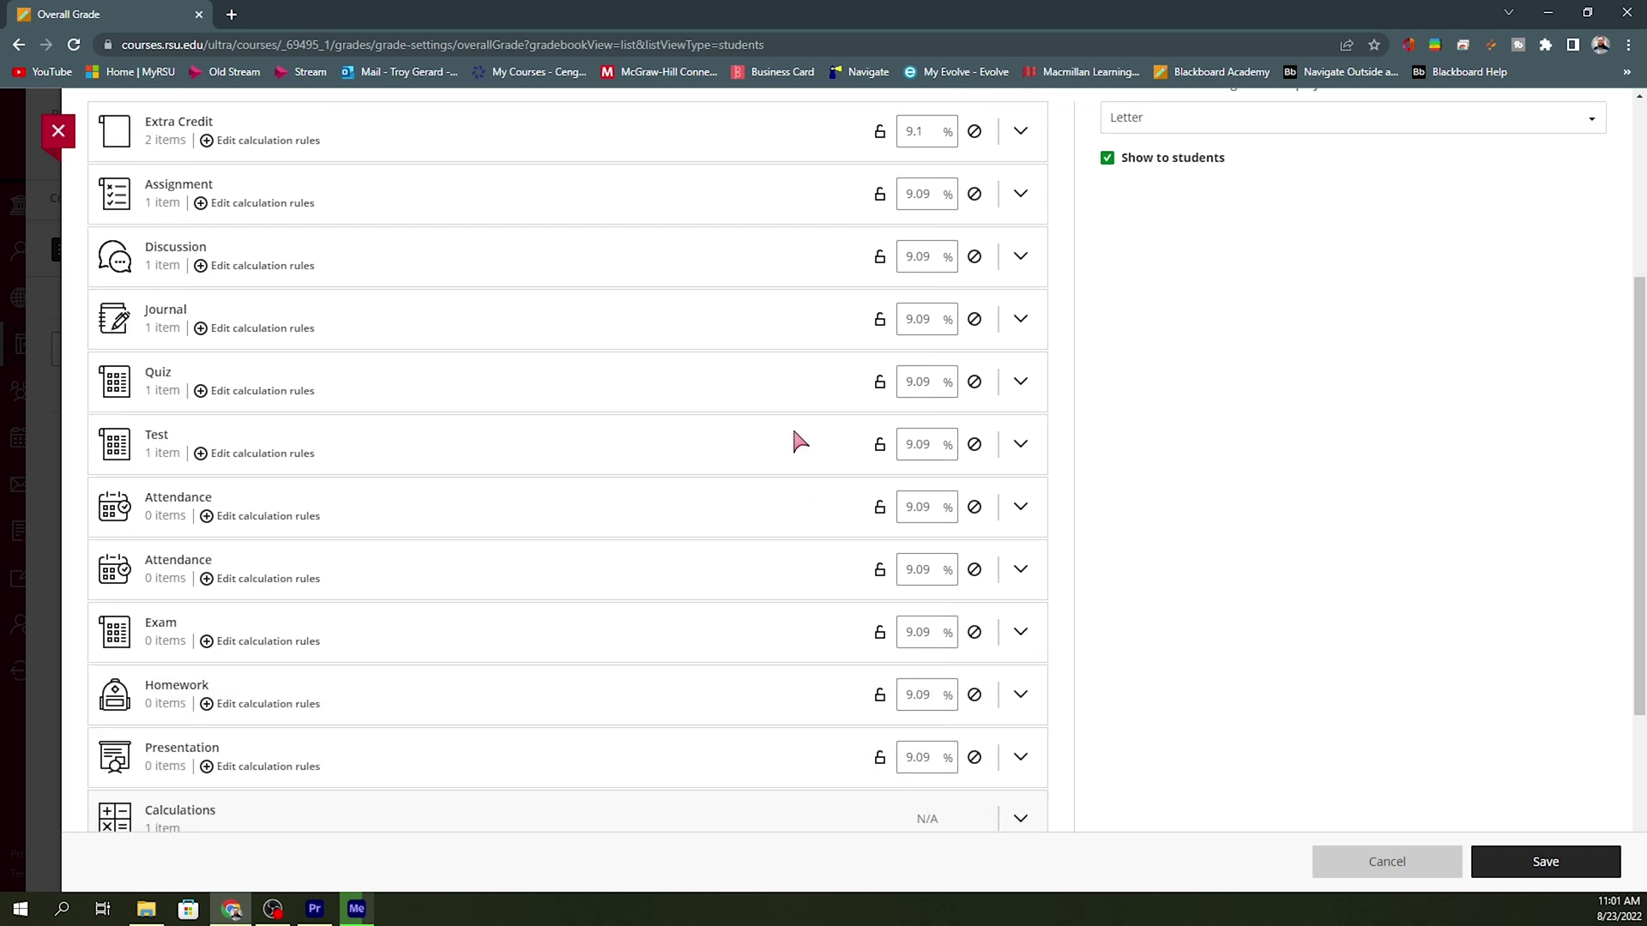
Step: Lock the Assignment weight at 30% and the Discussion weight at 20%
{"action": "left_click", "coordinate": [933, 254]}
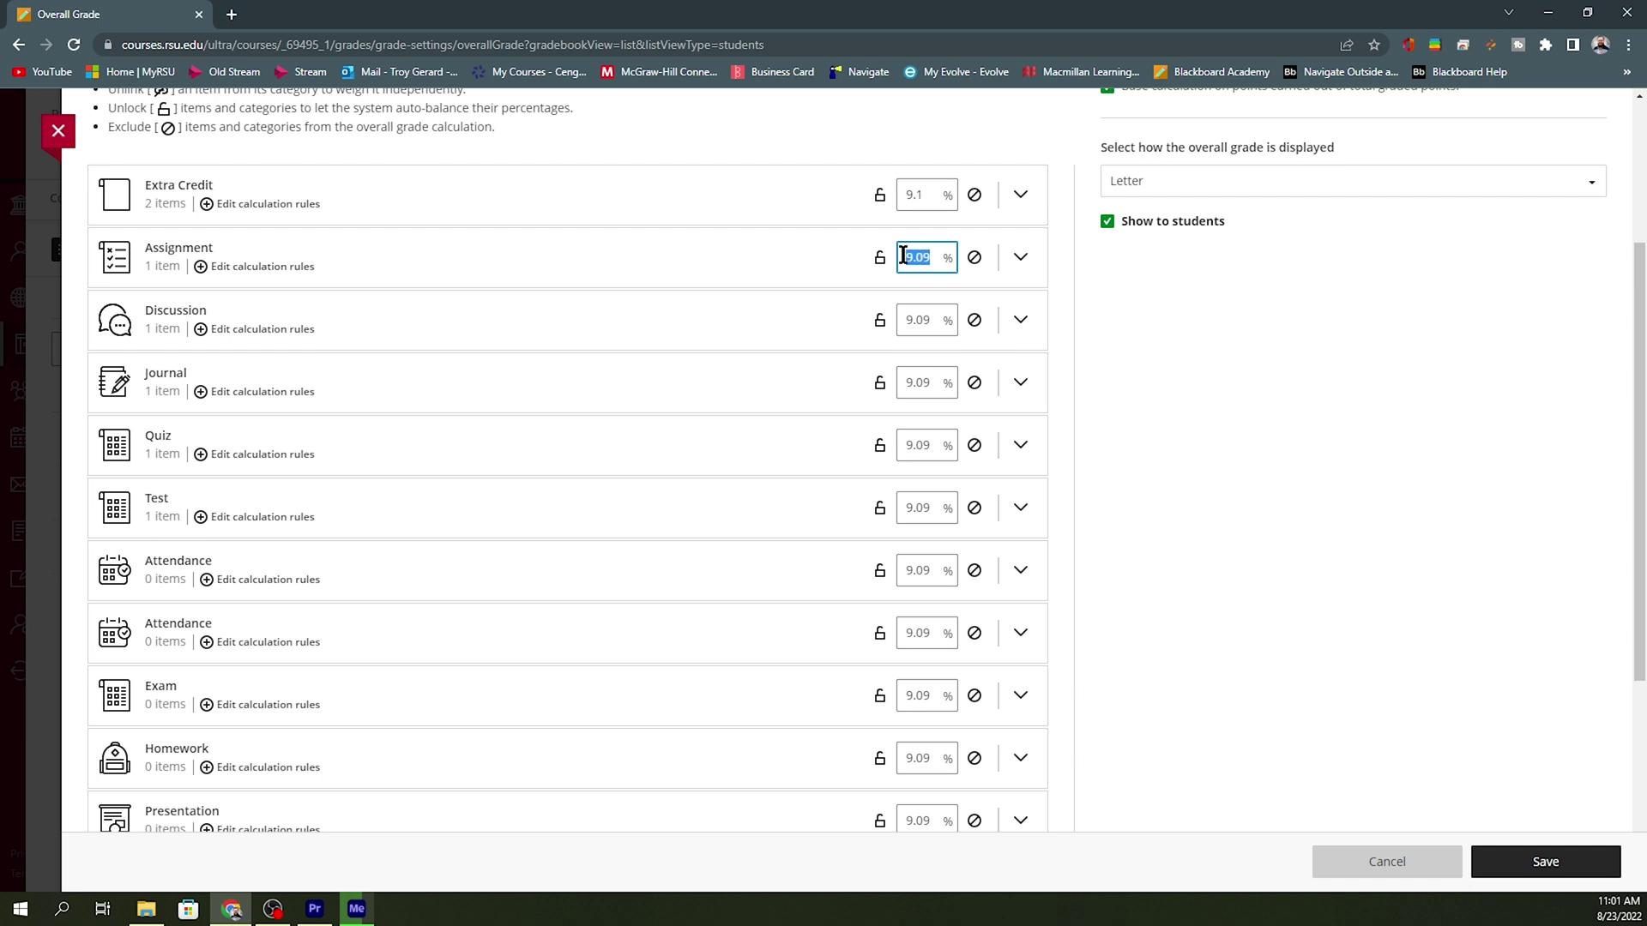
{"action": "type", "text": "30"}
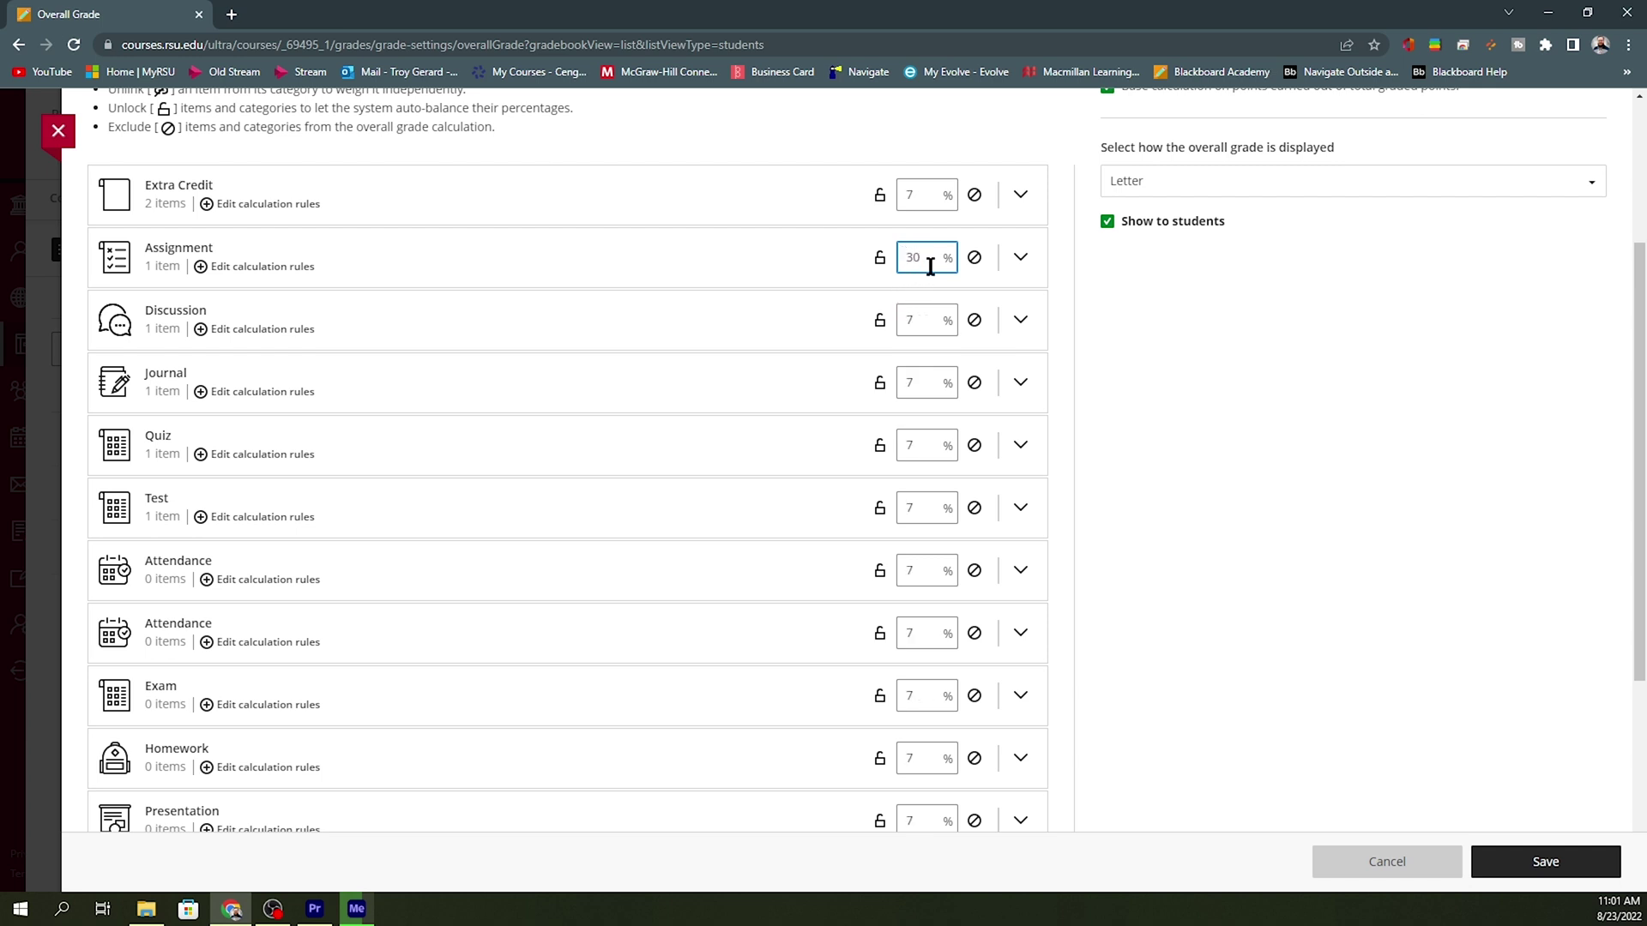
{"action": "left_click", "coordinate": [879, 258]}
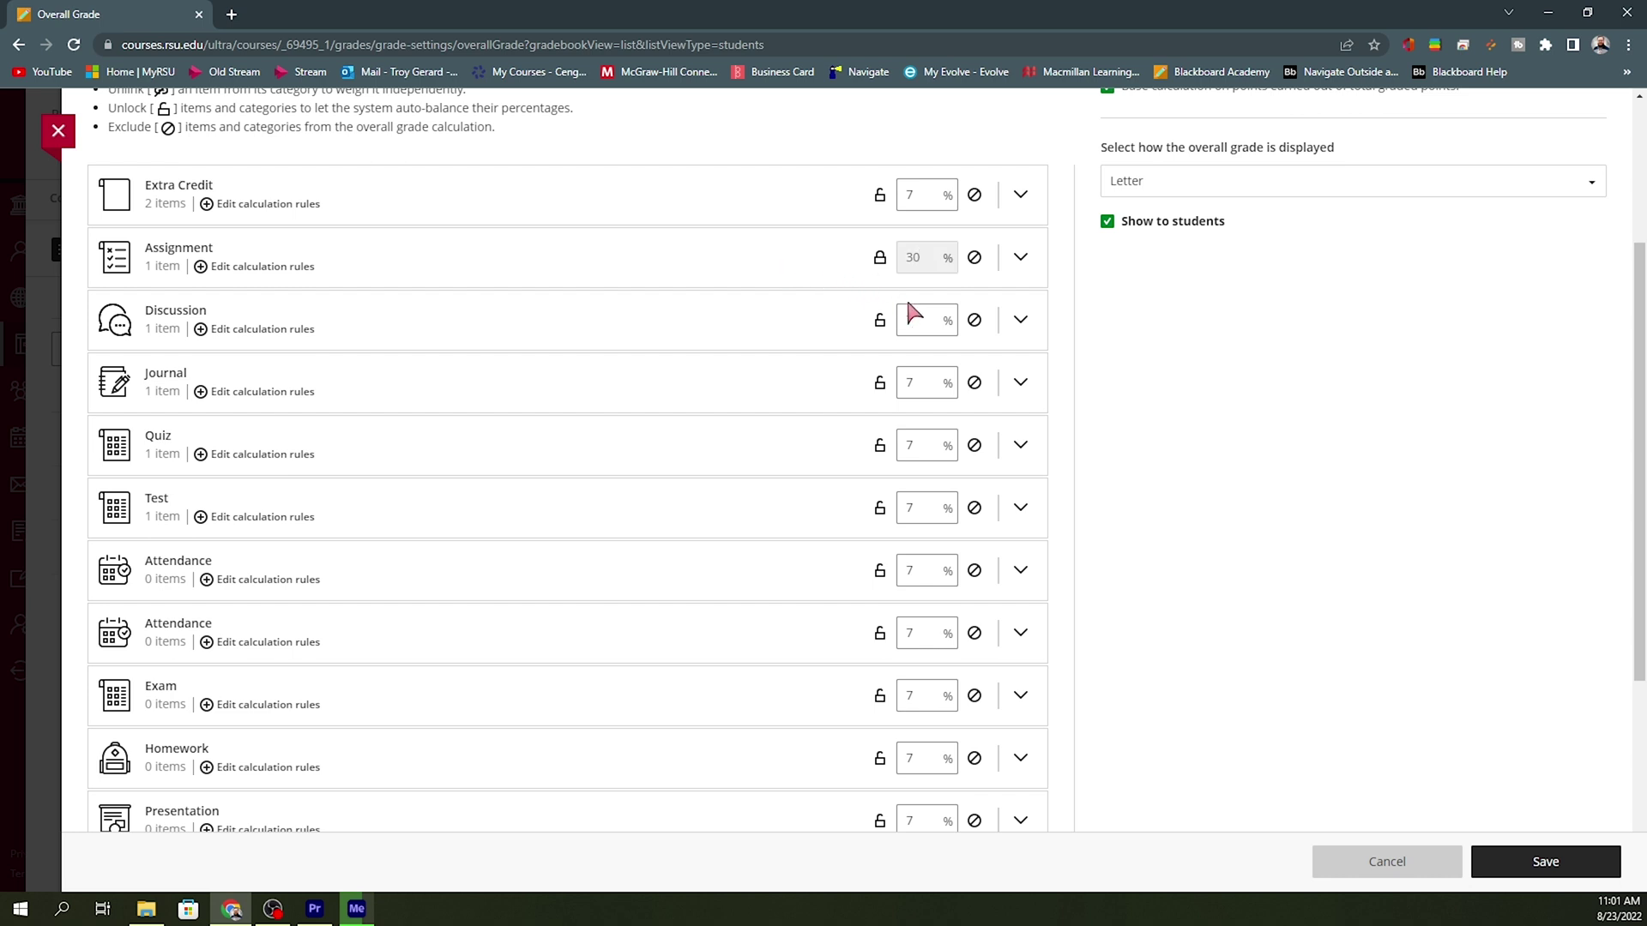
{"action": "left_click_drag", "start_coordinate": [925, 325], "coordinate": [899, 326]}
{"action": "type", "text": "20"}
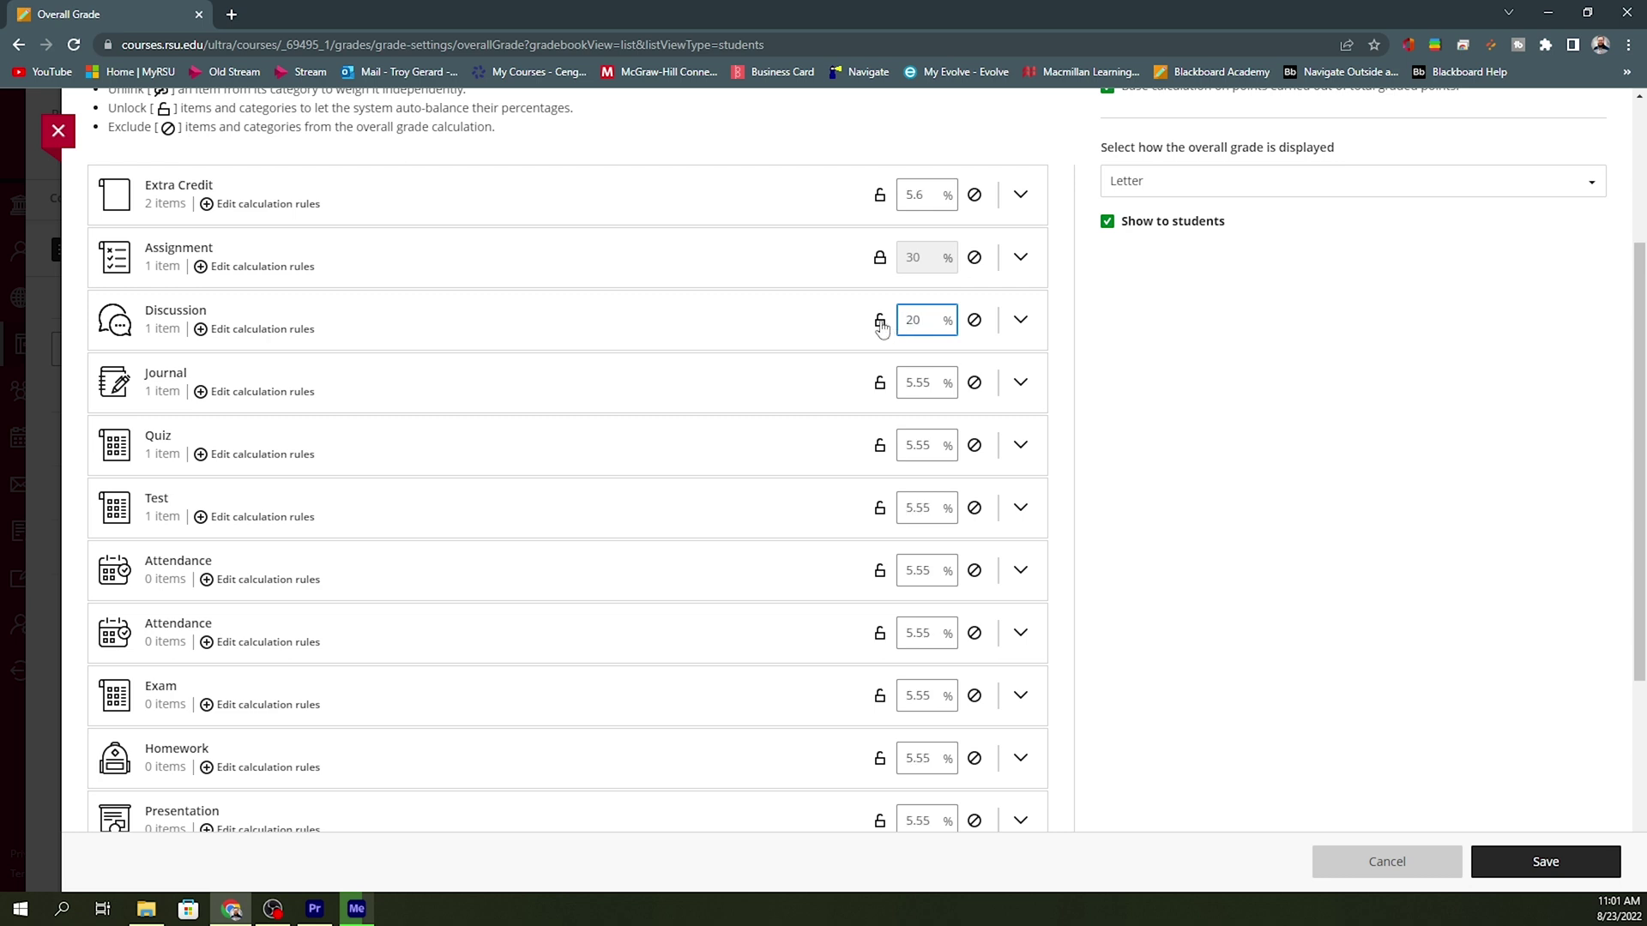
{"action": "left_click", "coordinate": [881, 326]}
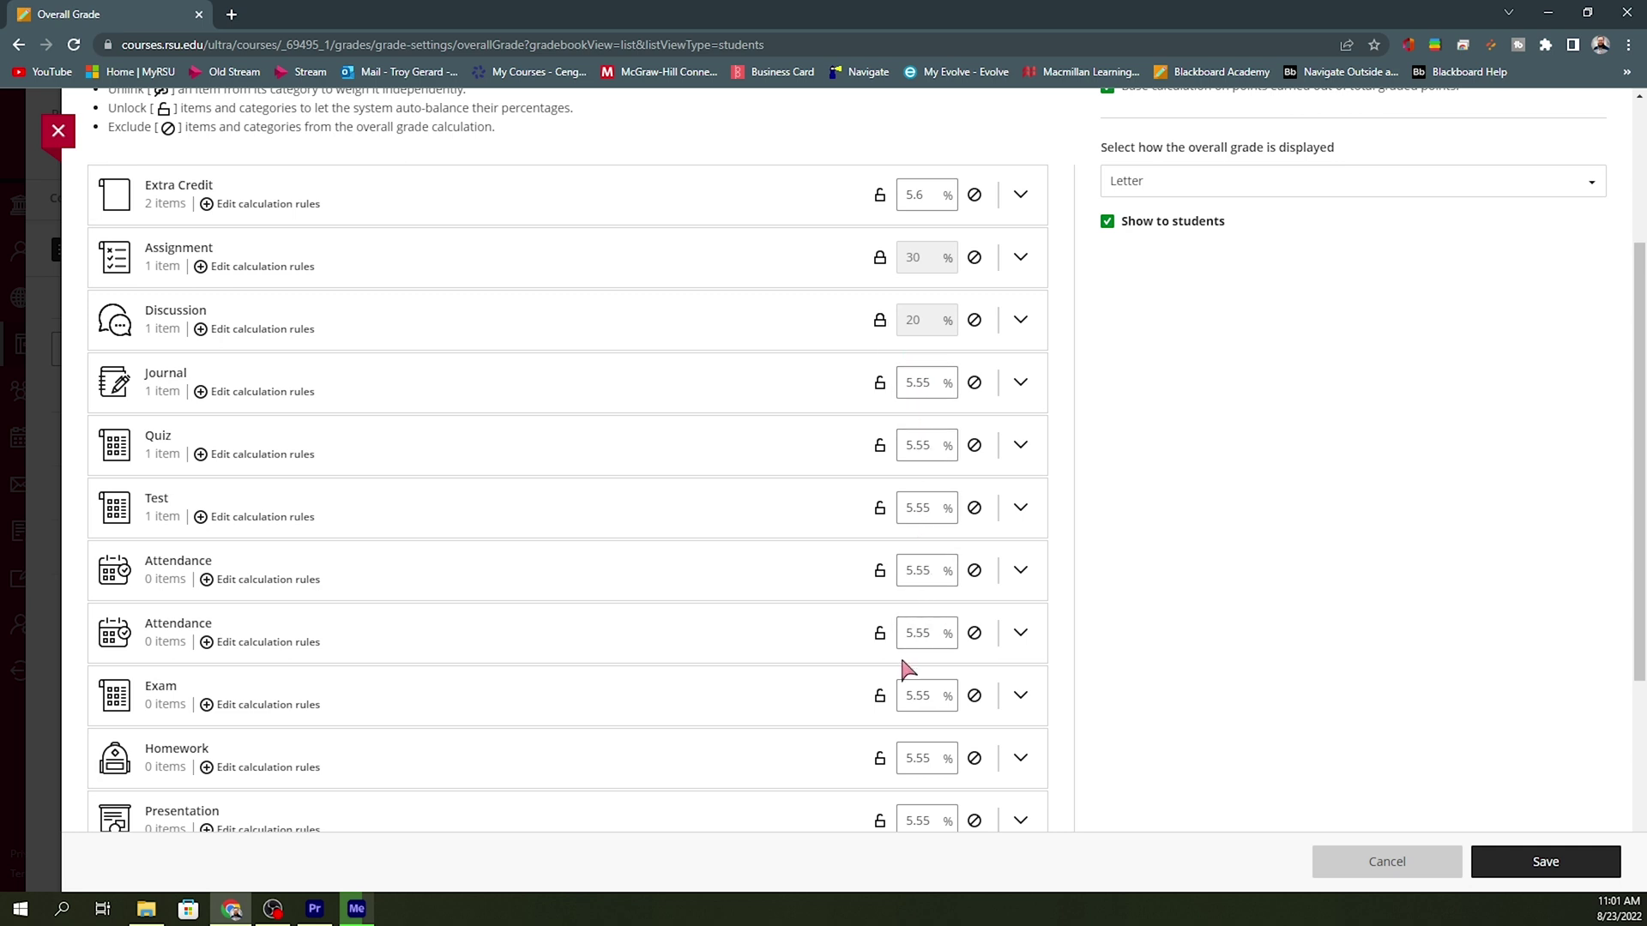
{"action": "scroll", "coordinate": [907, 669], "scroll_direction": "down", "scroll_amount": 2}
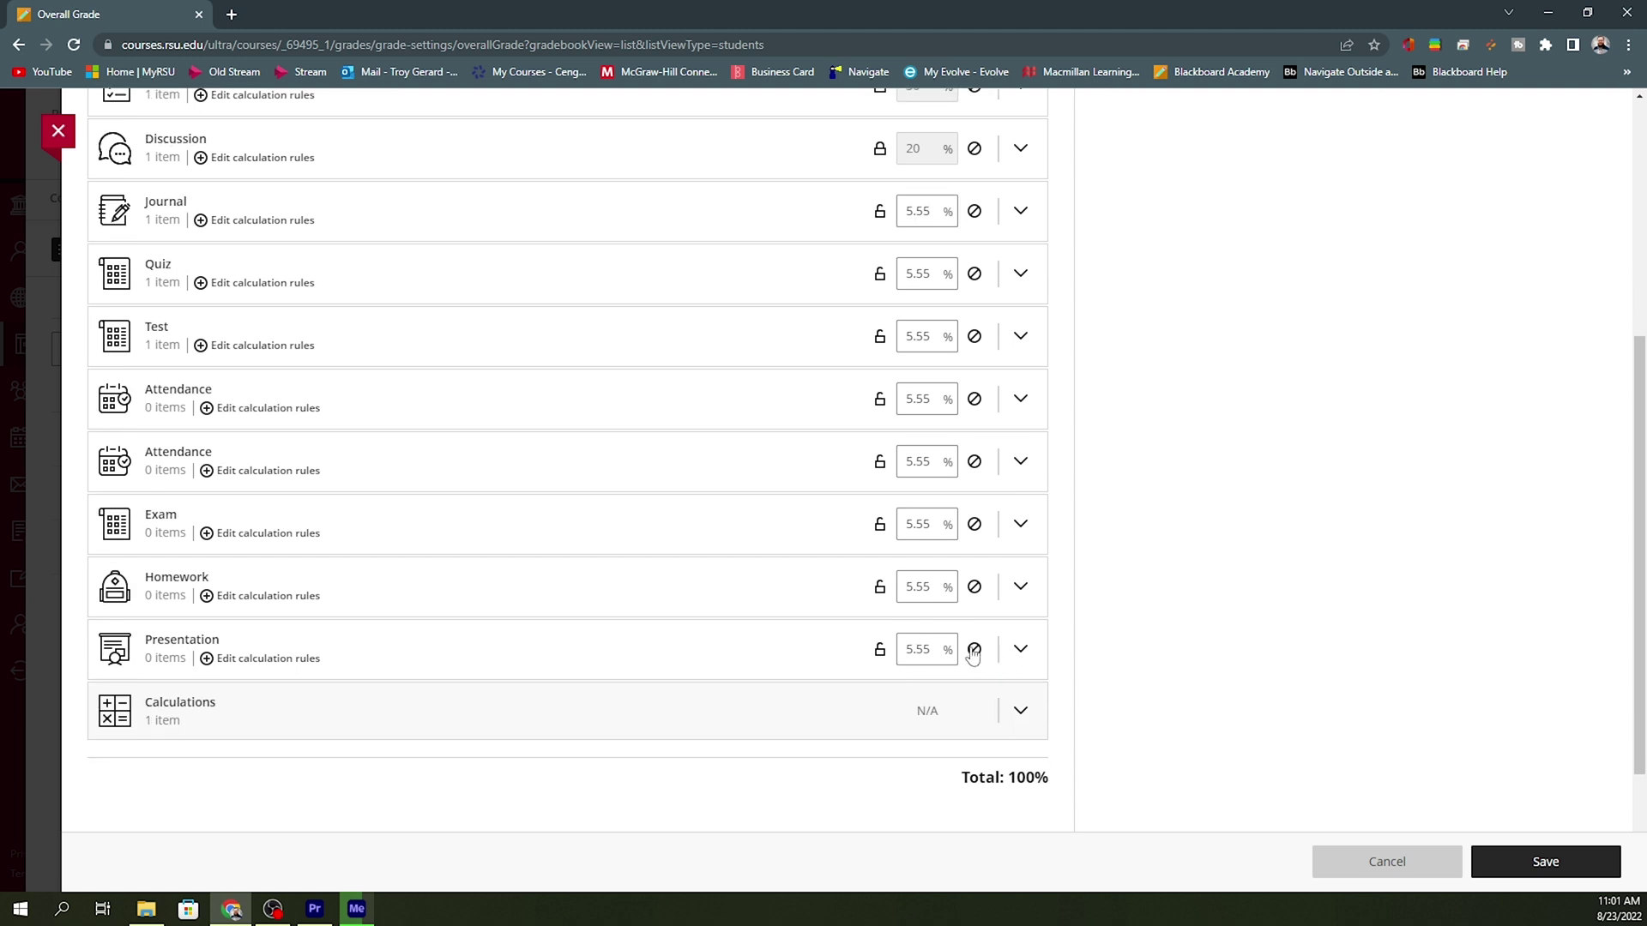
Step: Exclude Presentation, Homework, Exam and both Attendance categories from the overall grade
{"action": "left_click", "coordinate": [974, 651]}
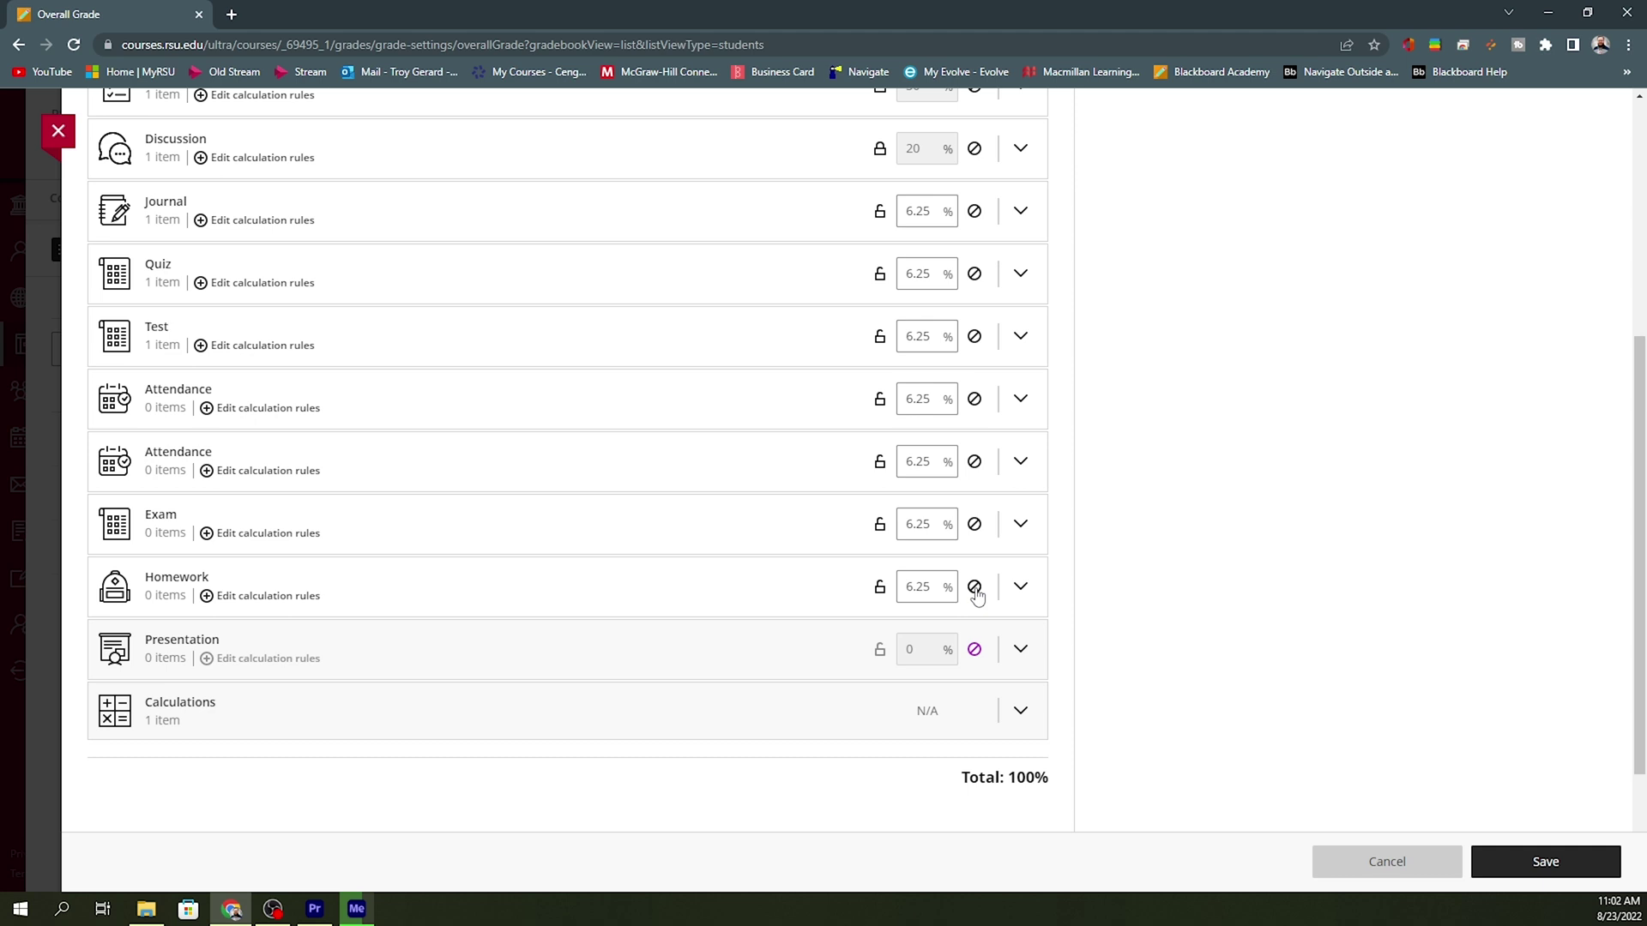
{"action": "left_click", "coordinate": [974, 587]}
{"action": "left_click", "coordinate": [974, 525]}
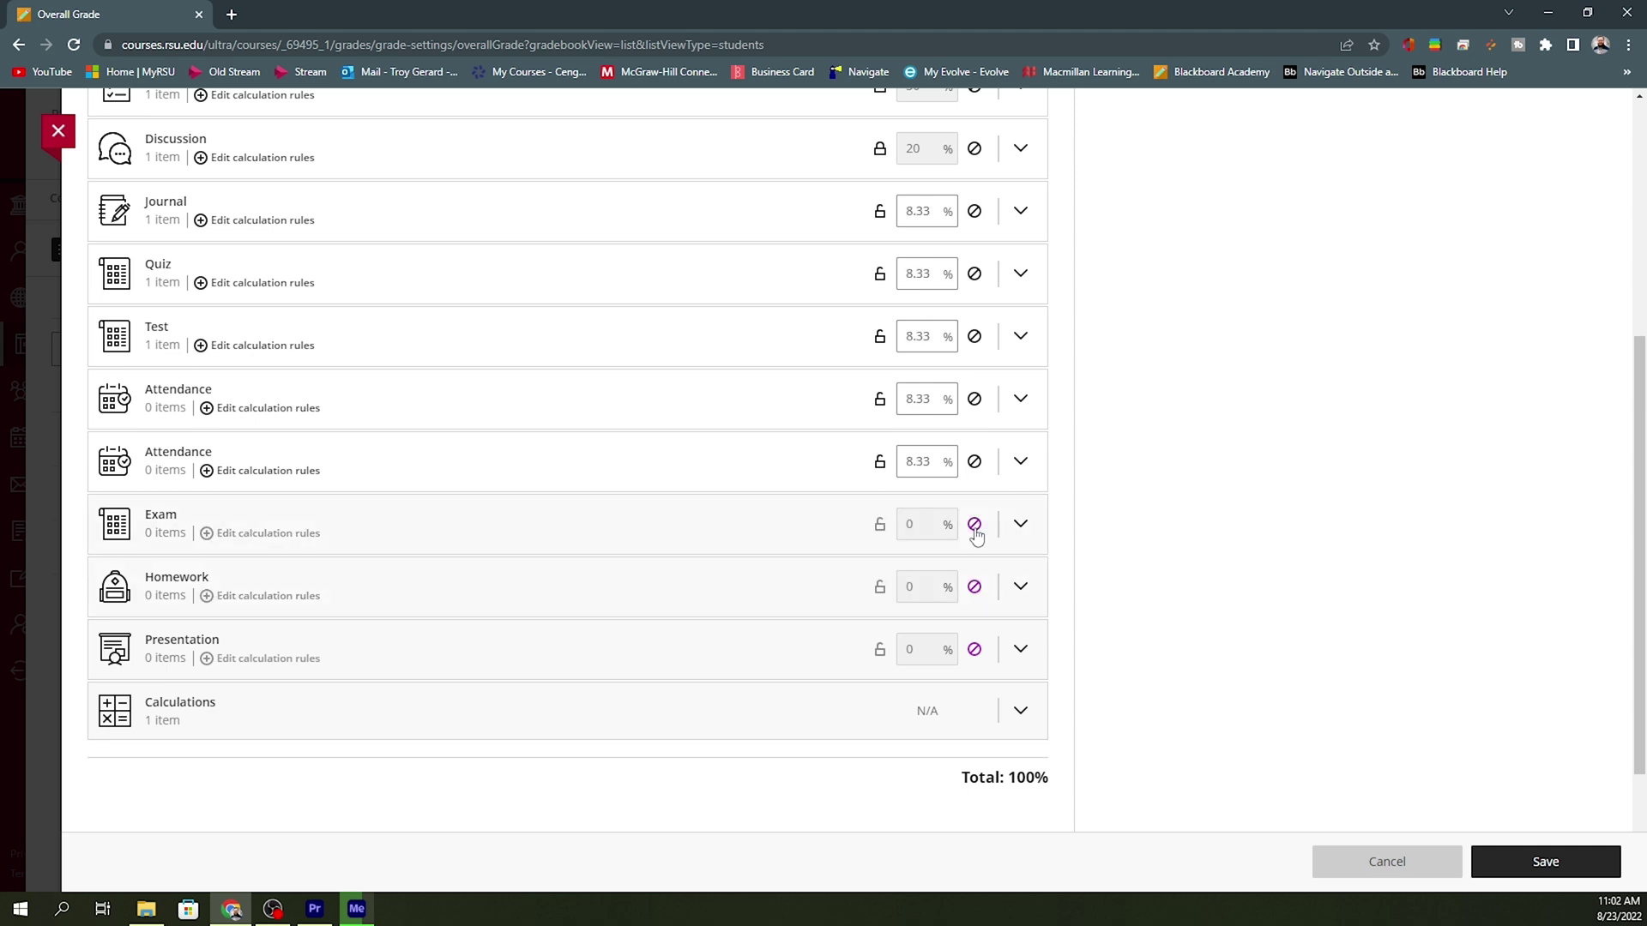
{"action": "scroll", "coordinate": [962, 536], "scroll_direction": "up", "scroll_amount": 1}
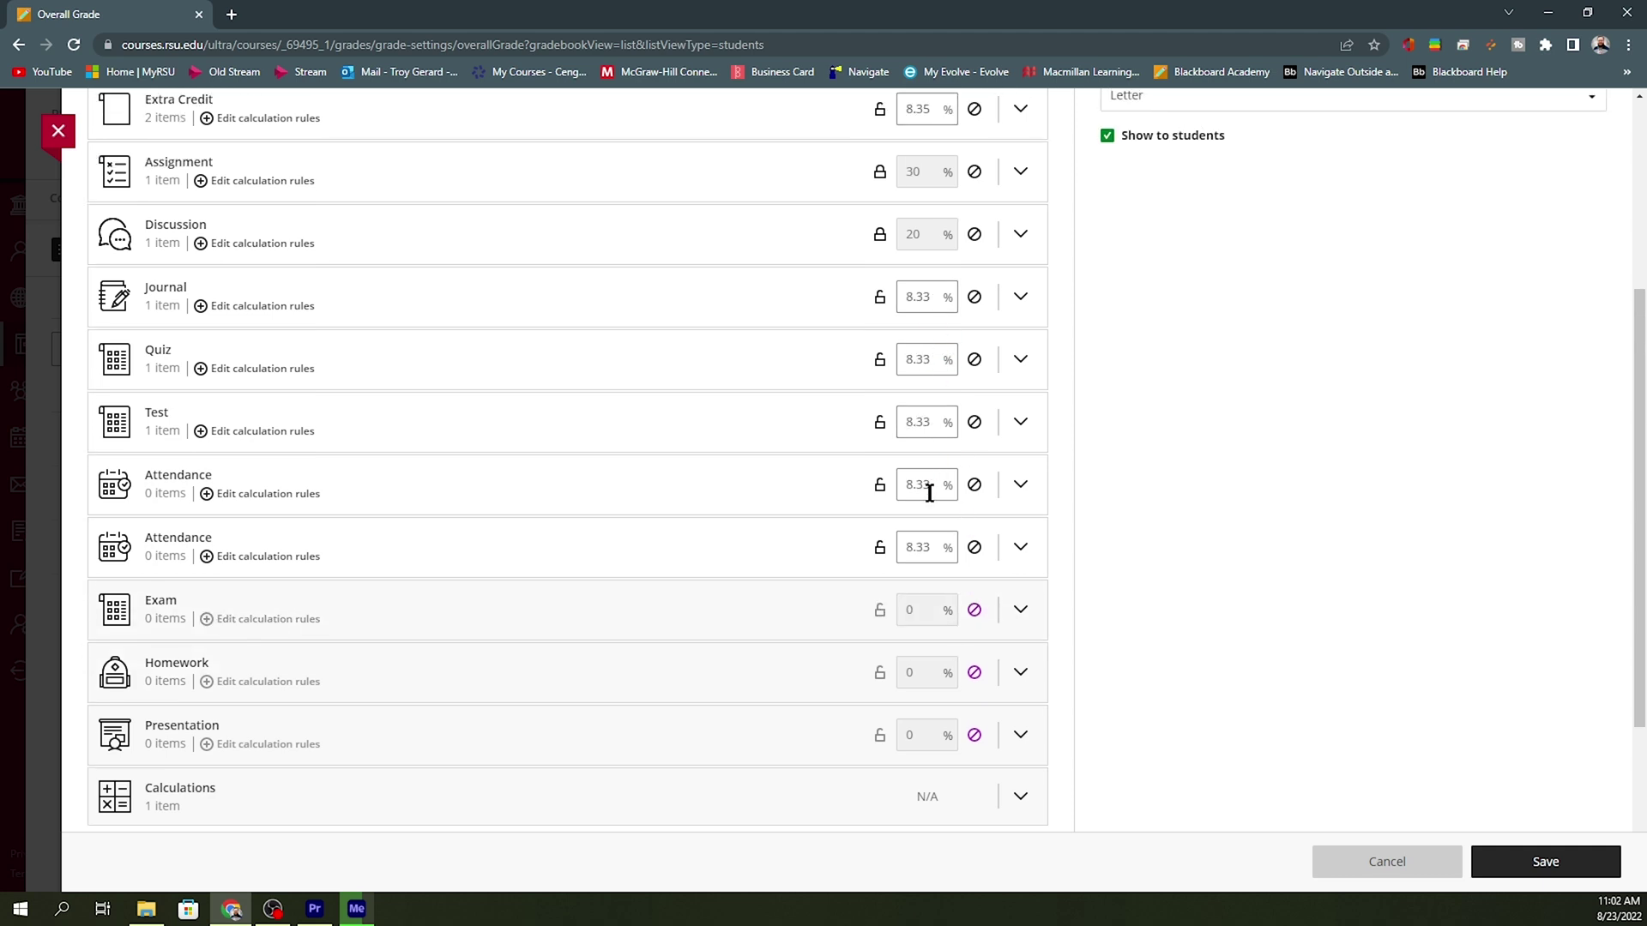
{"action": "scroll", "coordinate": [929, 552], "scroll_direction": "up", "scroll_amount": 2}
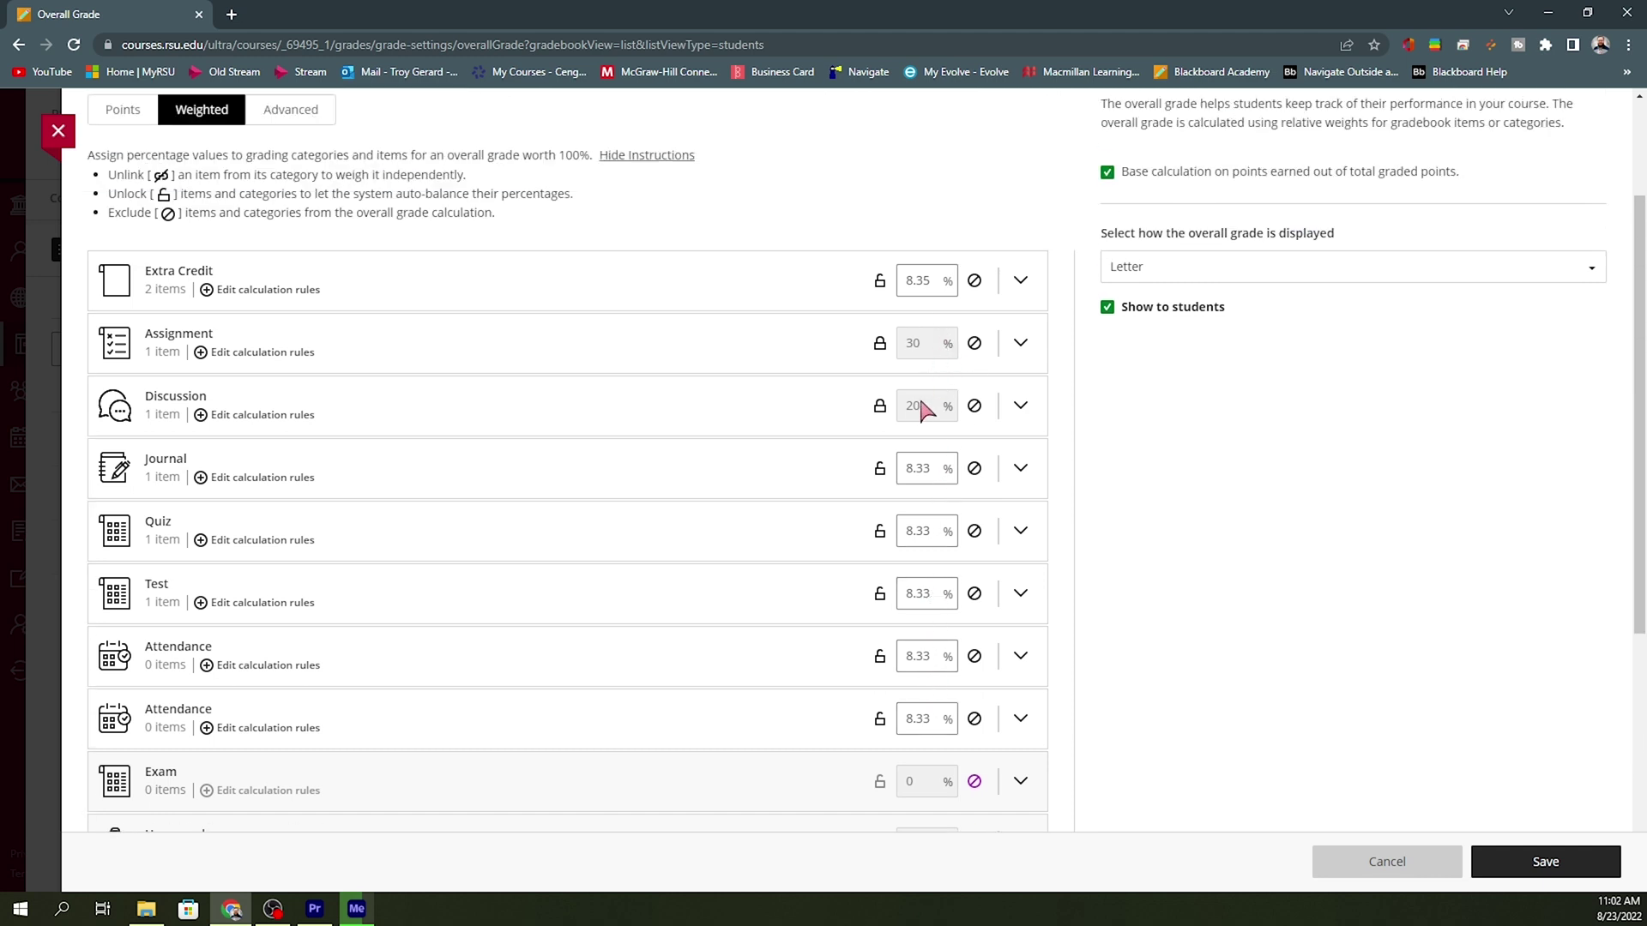
{"action": "left_click", "coordinate": [974, 657]}
{"action": "left_click", "coordinate": [975, 720]}
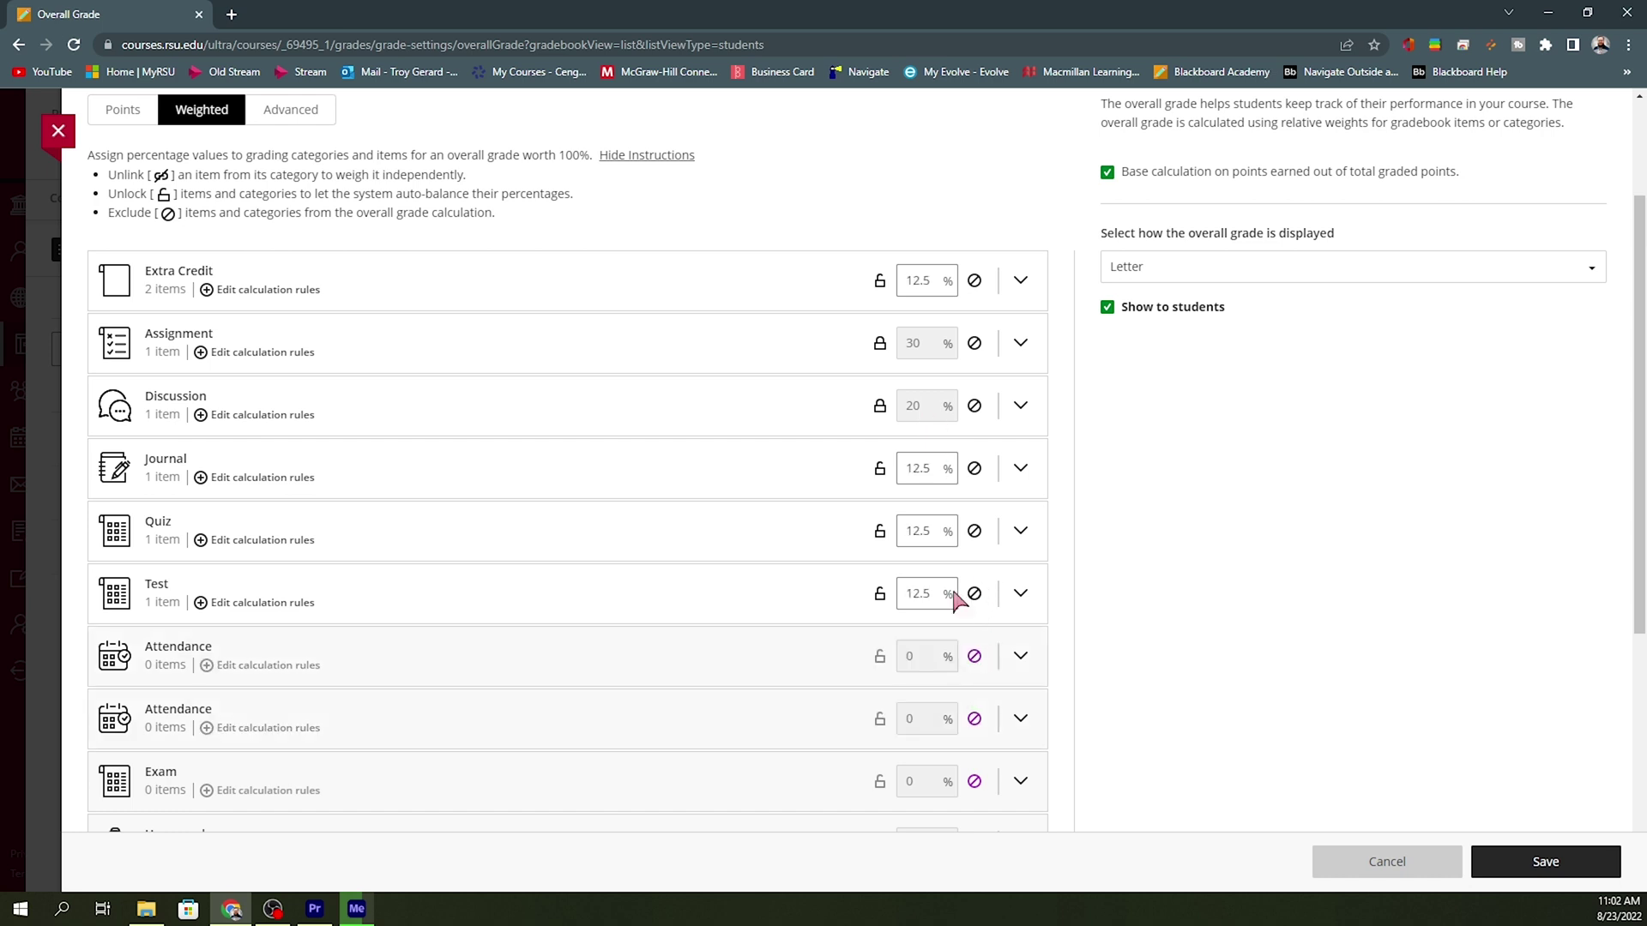
Step: Lock Test at 20%, Quiz at 10% and Journal at 5%, and exclude Extra Credit
{"action": "left_click_drag", "start_coordinate": [932, 593], "coordinate": [900, 593]}
{"action": "type", "text": "20"}
{"action": "left_click", "coordinate": [879, 593]}
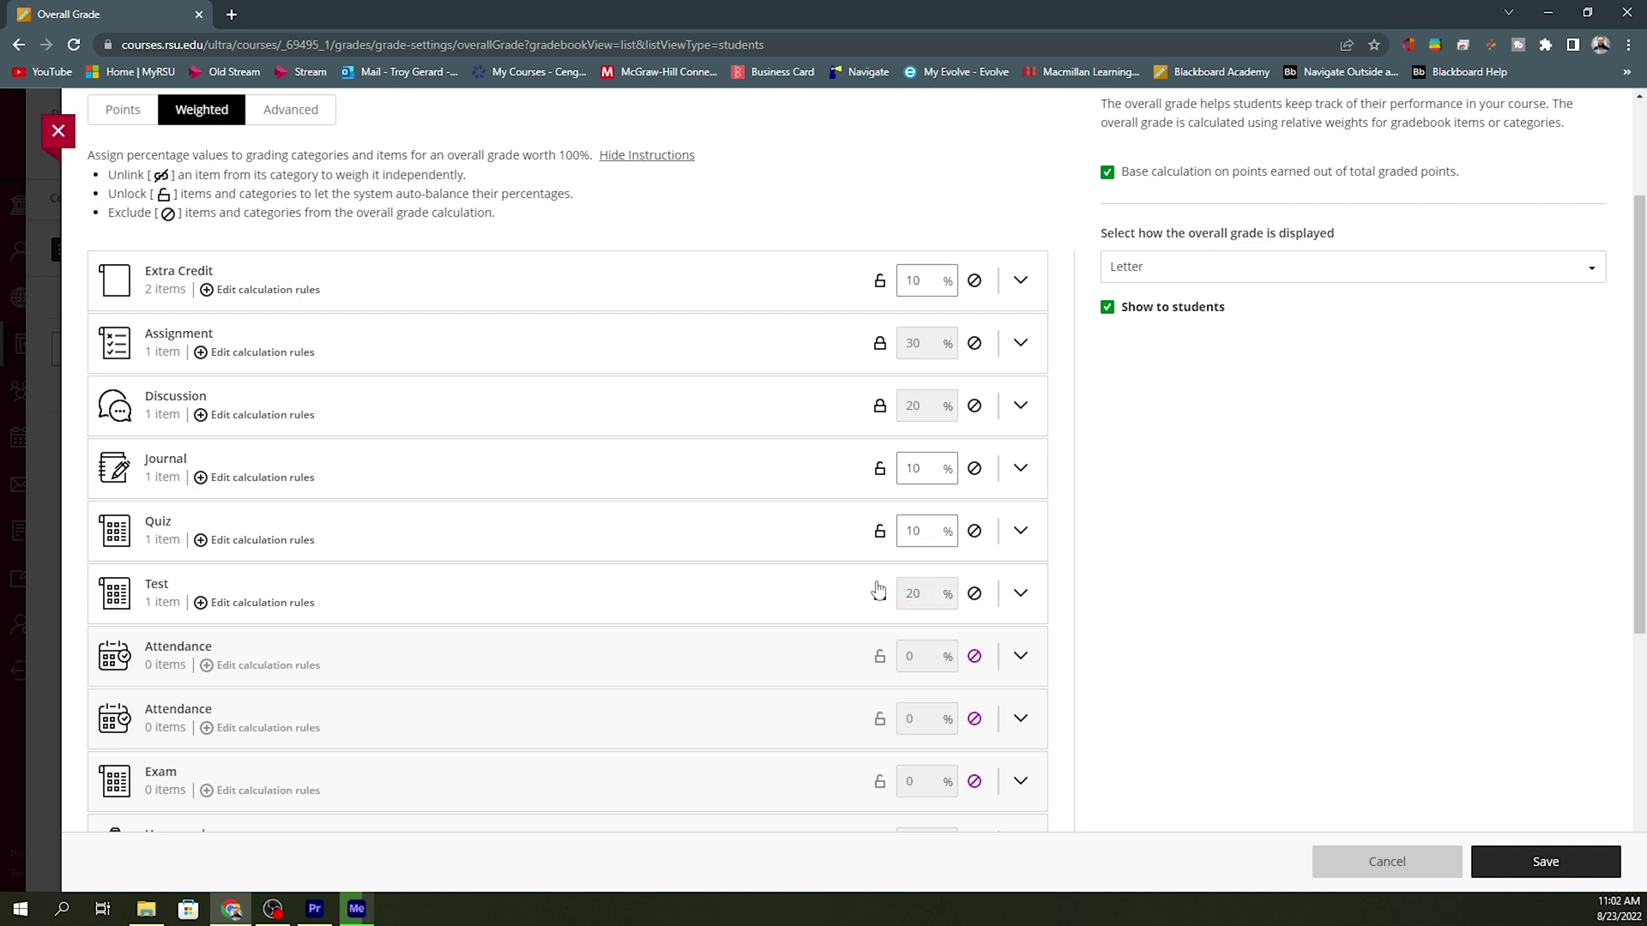
{"action": "left_click", "coordinate": [880, 532]}
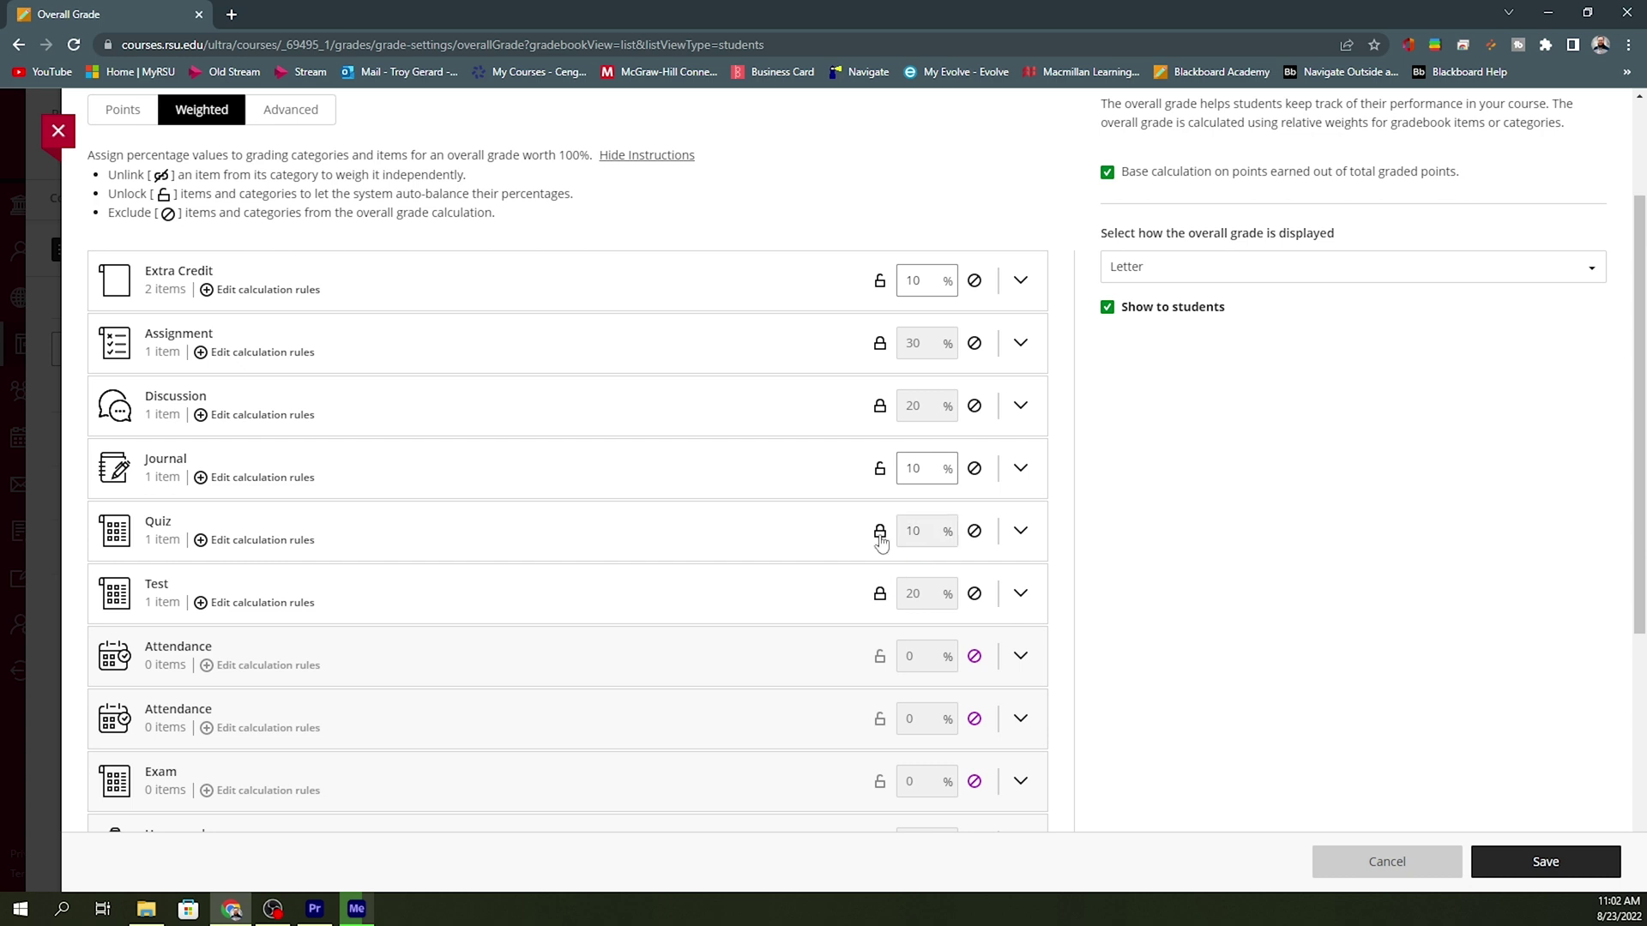
{"action": "double_click", "coordinate": [912, 469]}
{"action": "type", "text": "5"}
{"action": "left_click", "coordinate": [881, 471]}
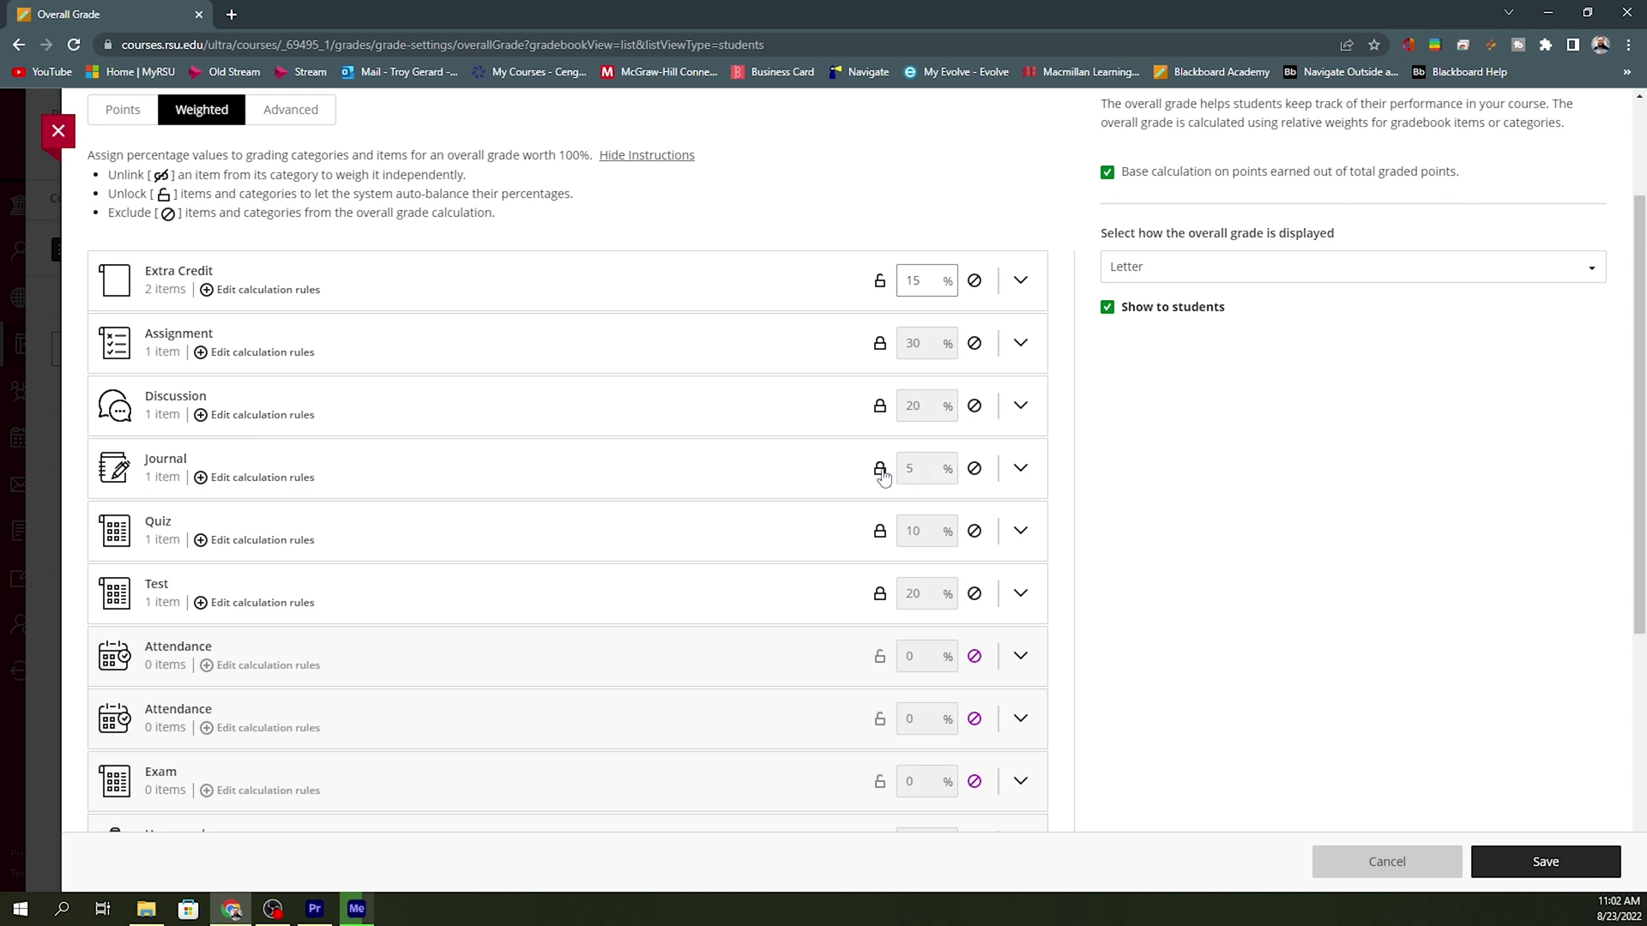
{"action": "left_click", "coordinate": [976, 282]}
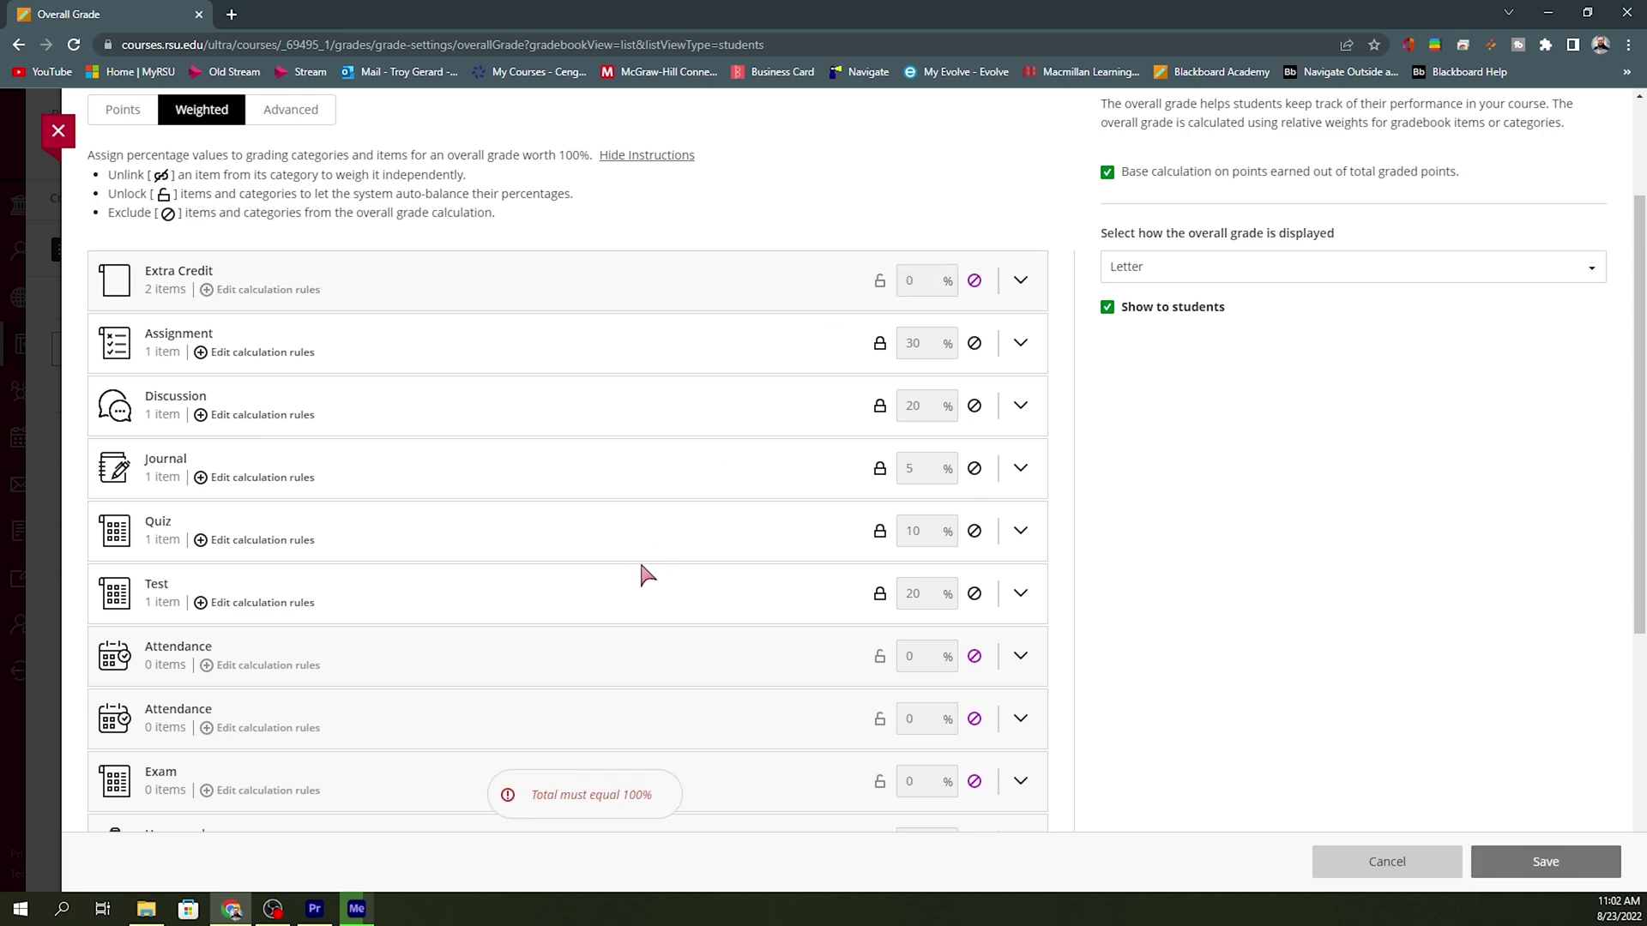
Step: Unlock the Journal weight, change it to 10% and lock it again
{"action": "scroll", "coordinate": [643, 574], "scroll_direction": "down", "scroll_amount": 2}
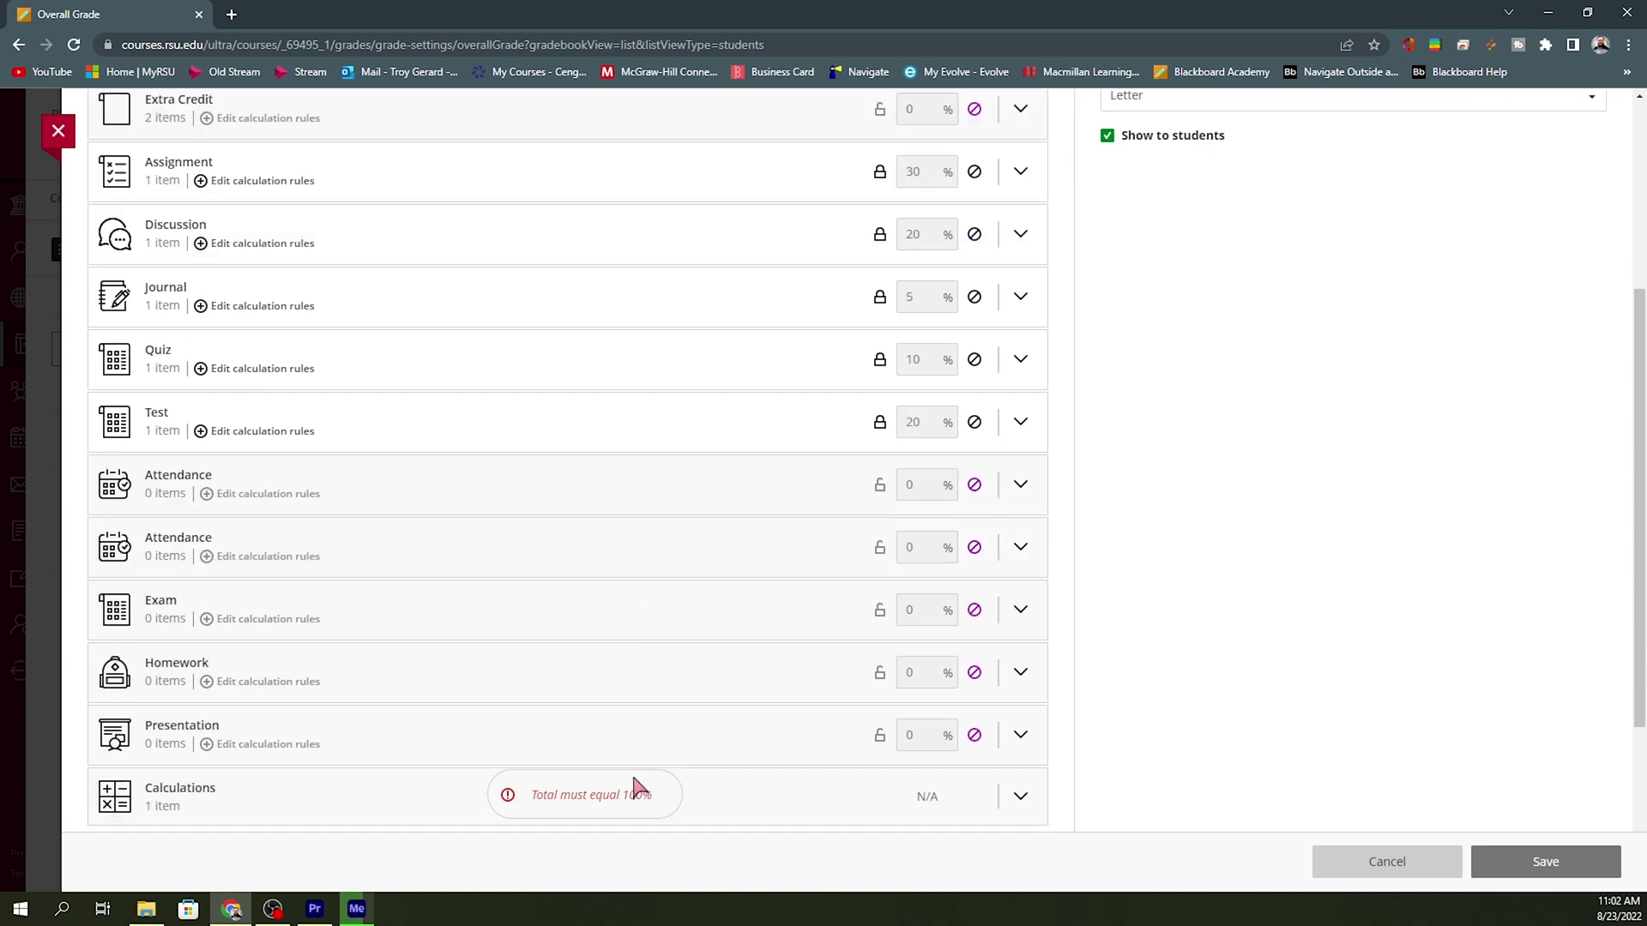
{"action": "scroll", "coordinate": [1059, 709], "scroll_direction": "down", "scroll_amount": 2}
{"action": "scroll", "coordinate": [1068, 686], "scroll_direction": "down", "scroll_amount": 1}
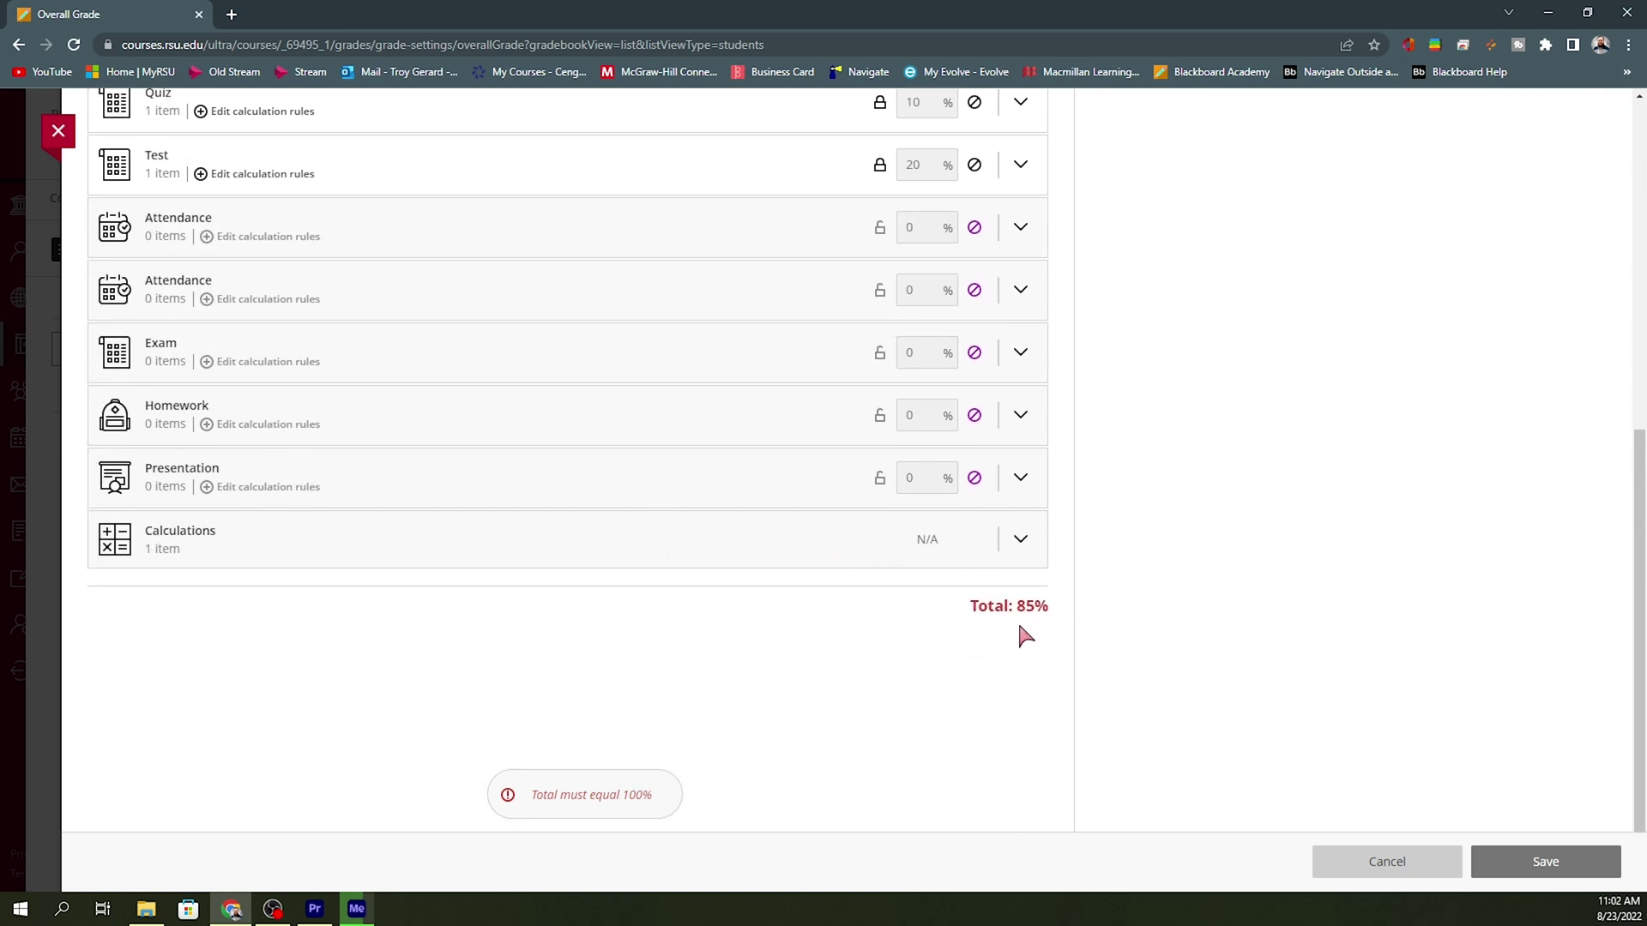
{"action": "scroll", "coordinate": [1041, 626], "scroll_direction": "up", "scroll_amount": 4}
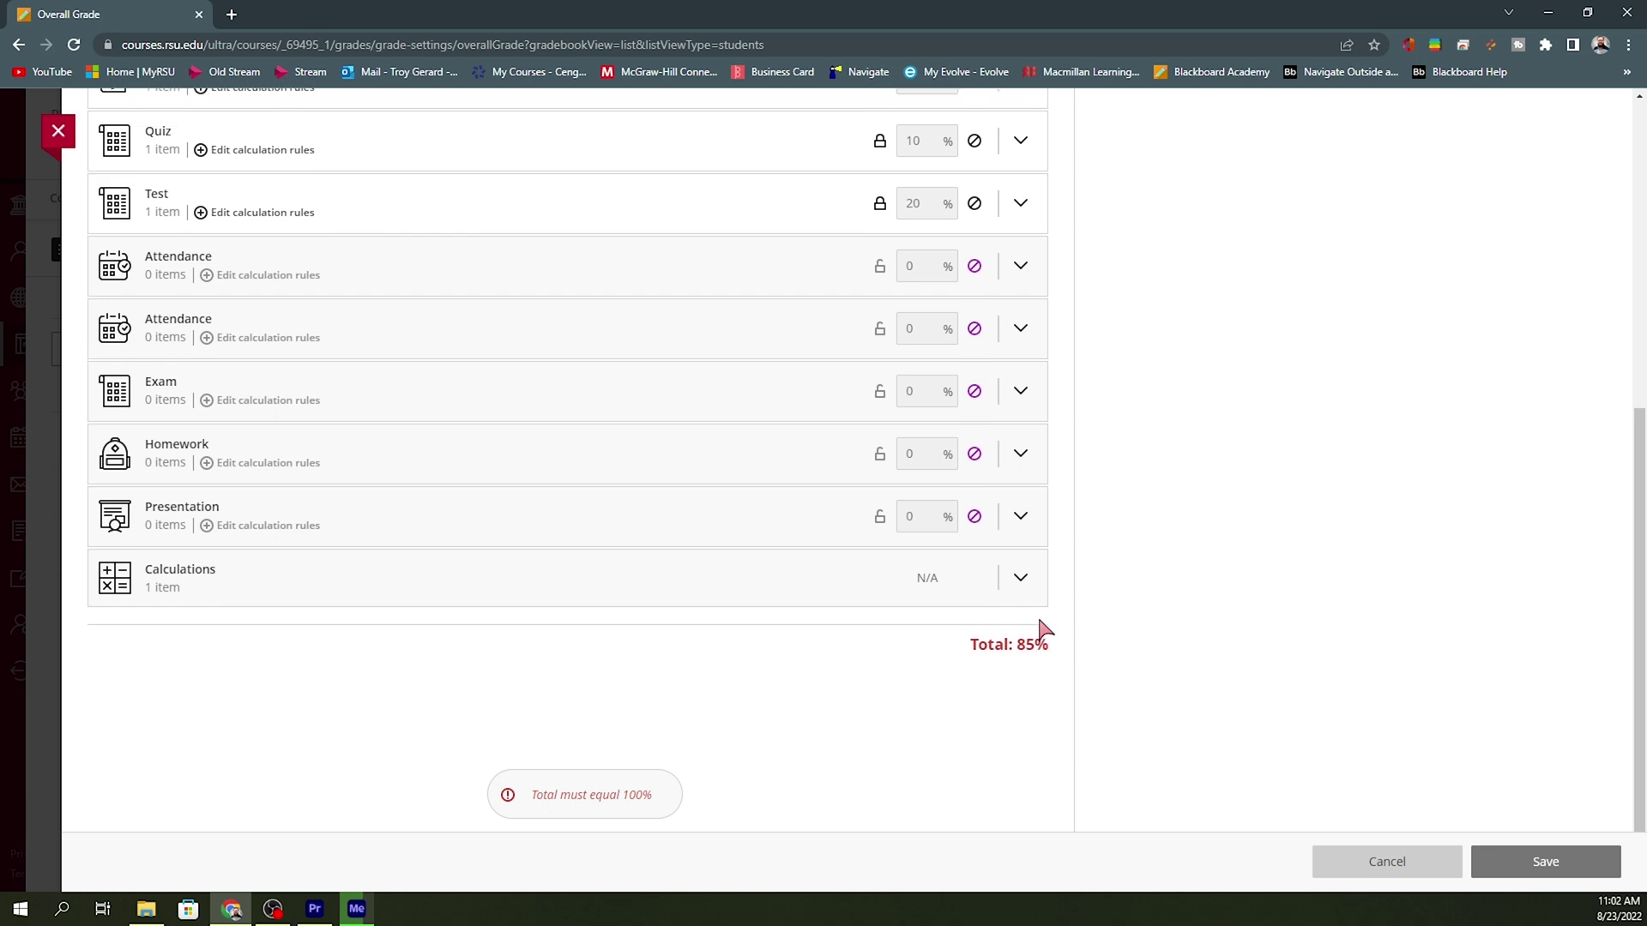
{"action": "left_click", "coordinate": [880, 383]}
{"action": "left_click", "coordinate": [911, 382]}
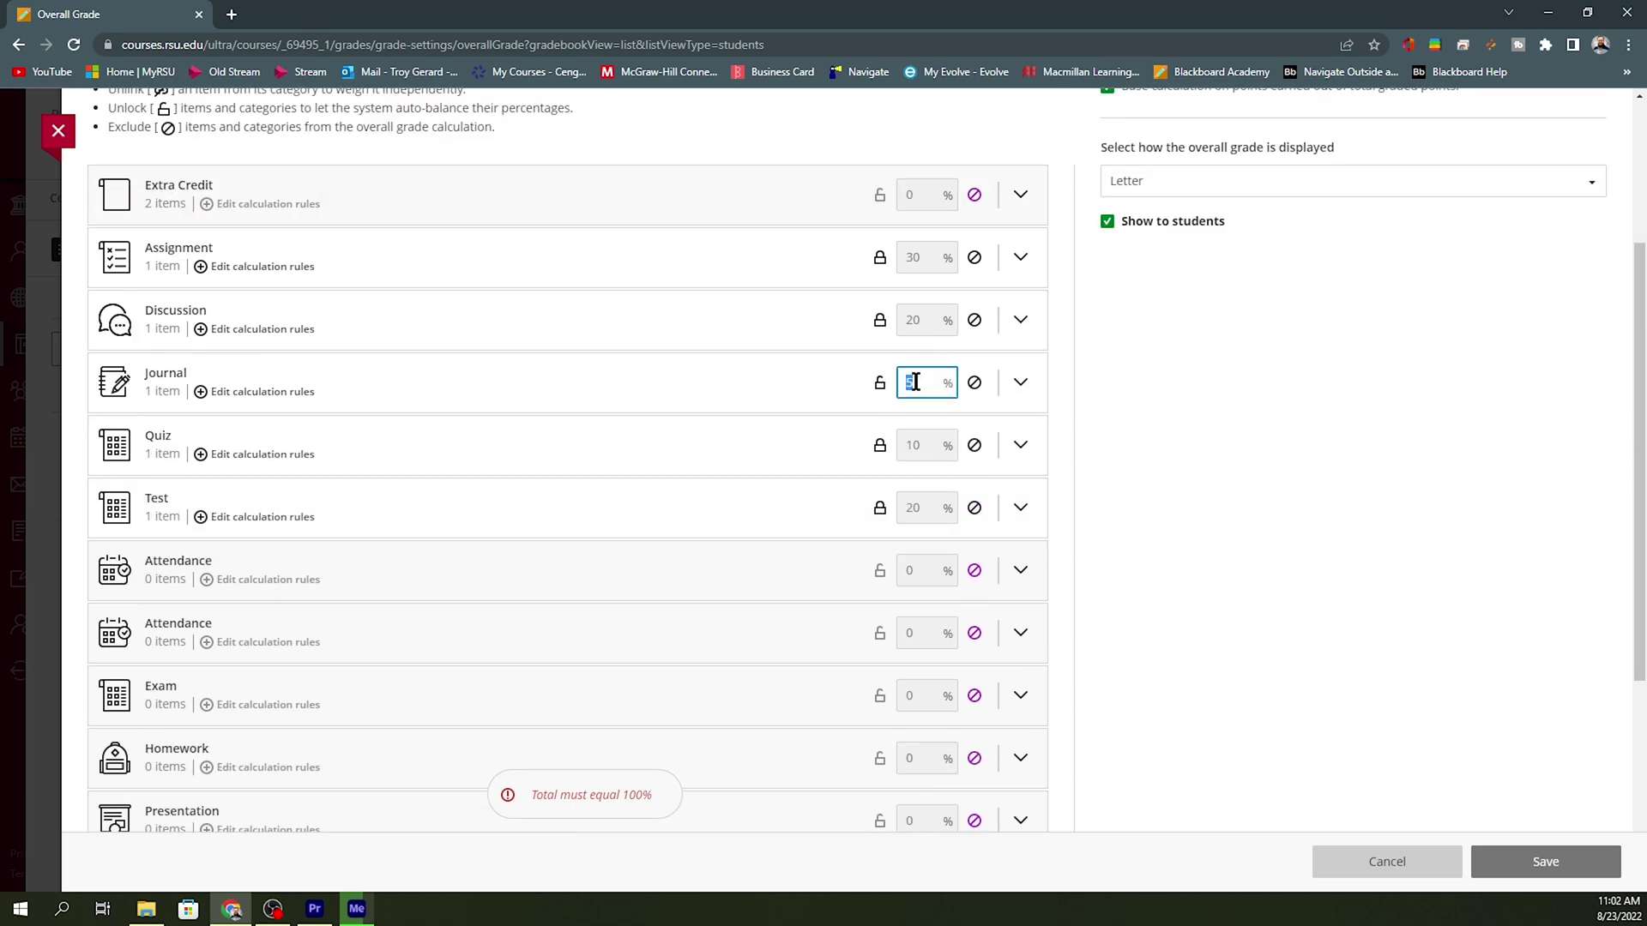
{"action": "double_click", "coordinate": [911, 382]}
{"action": "type", "text": "10"}
{"action": "left_click", "coordinate": [880, 384]}
Step: Reweight Quiz to 15% and Test to 25%, relocking each so weights total 100%
{"action": "left_click", "coordinate": [880, 445]}
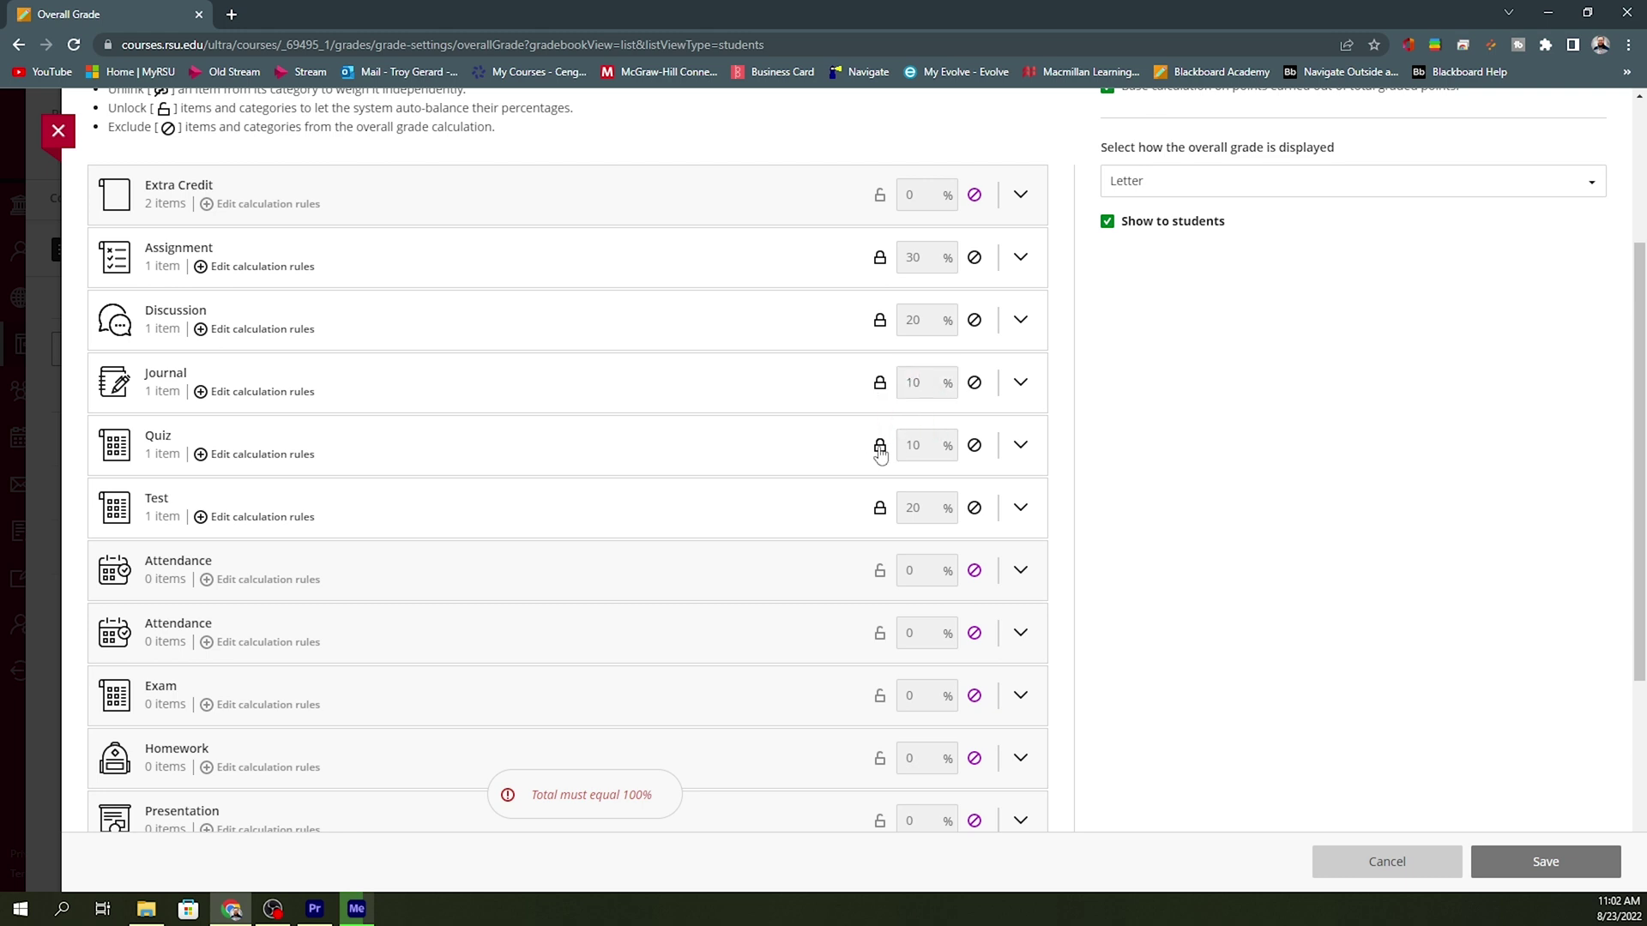
{"action": "double_click", "coordinate": [916, 446]}
{"action": "type", "text": "15"}
{"action": "left_click", "coordinate": [881, 448]}
{"action": "scroll", "coordinate": [884, 576], "scroll_direction": "down", "scroll_amount": 1}
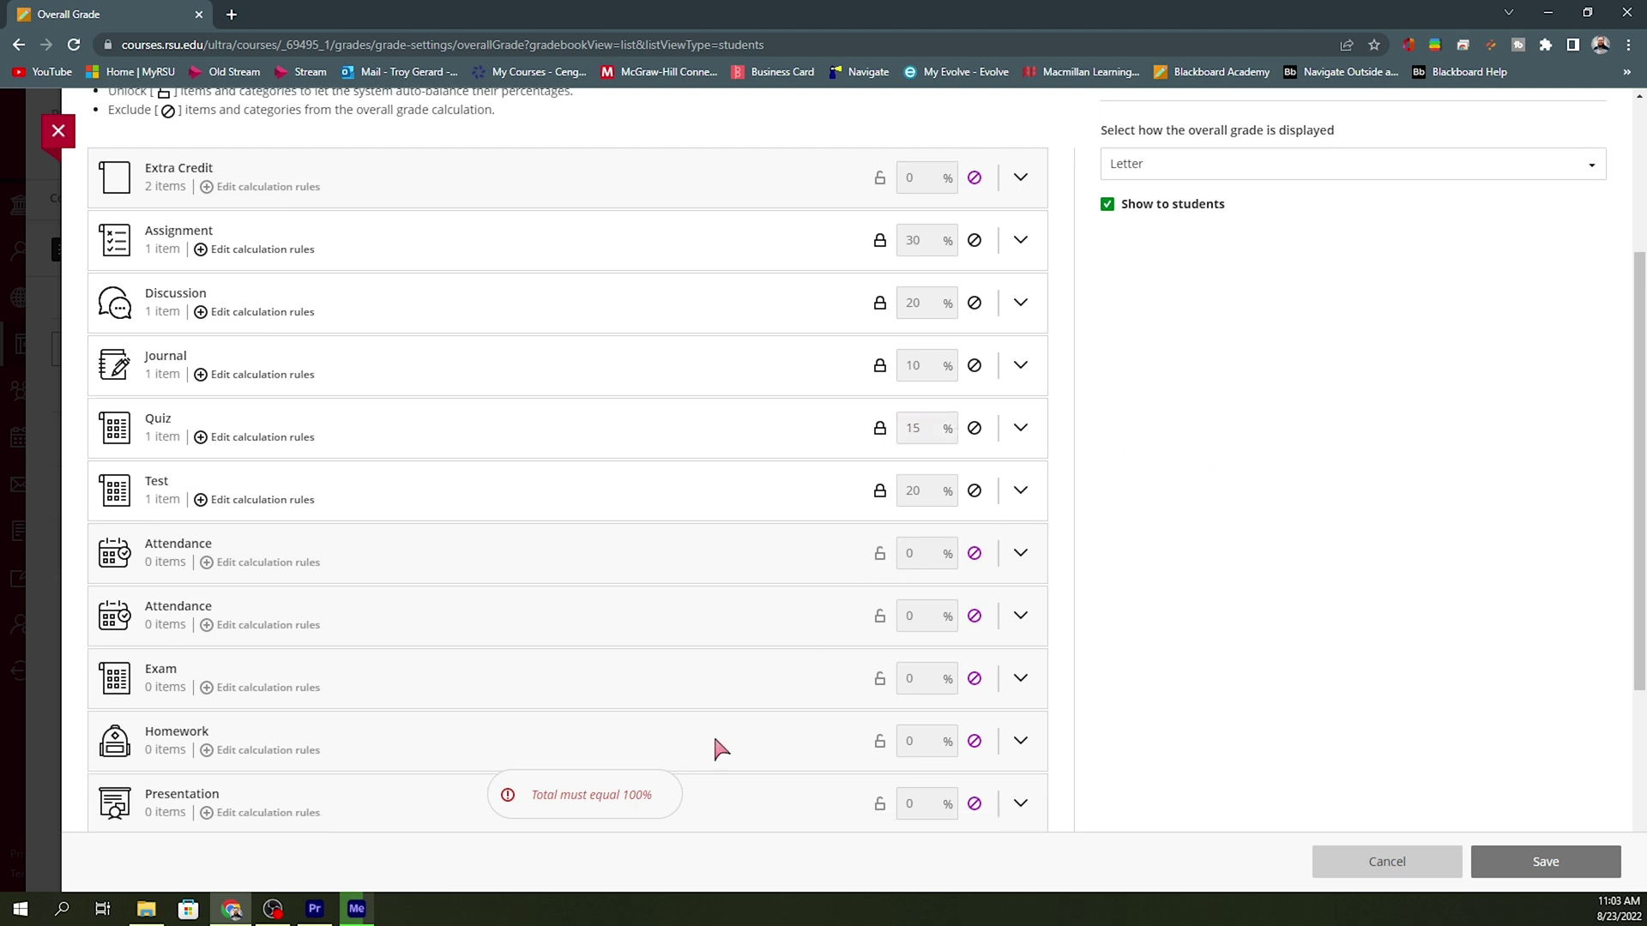
{"action": "left_click", "coordinate": [880, 490]}
{"action": "double_click", "coordinate": [905, 492]}
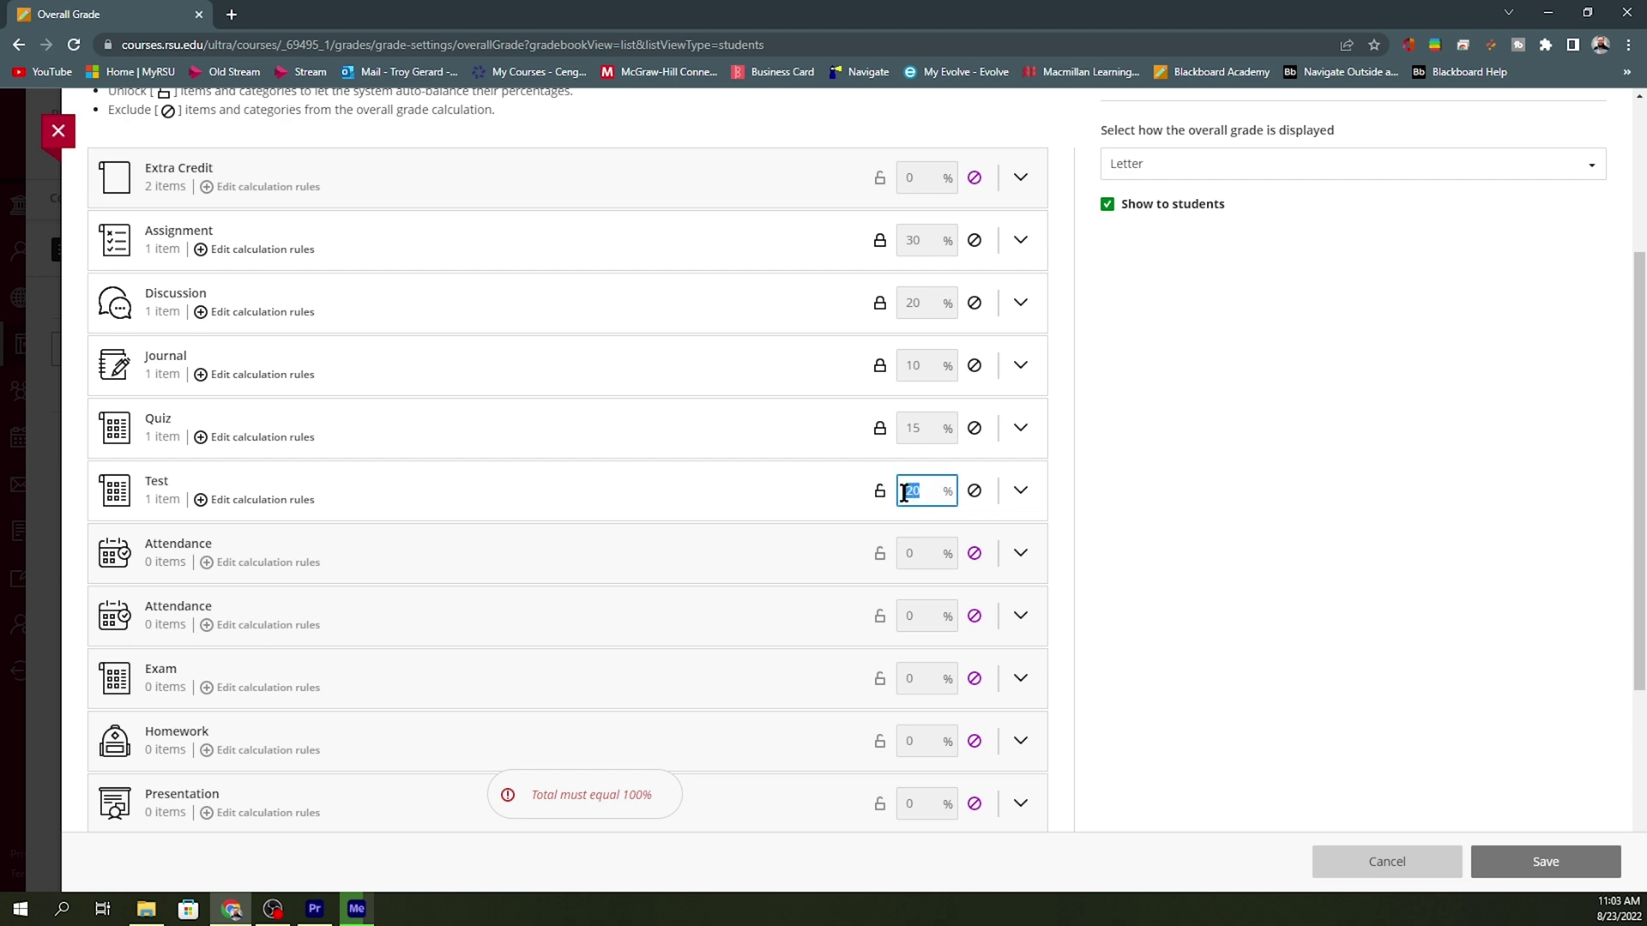
{"action": "type", "text": "25"}
{"action": "left_click", "coordinate": [881, 490]}
{"action": "scroll", "coordinate": [1141, 558], "scroll_direction": "down", "scroll_amount": 4}
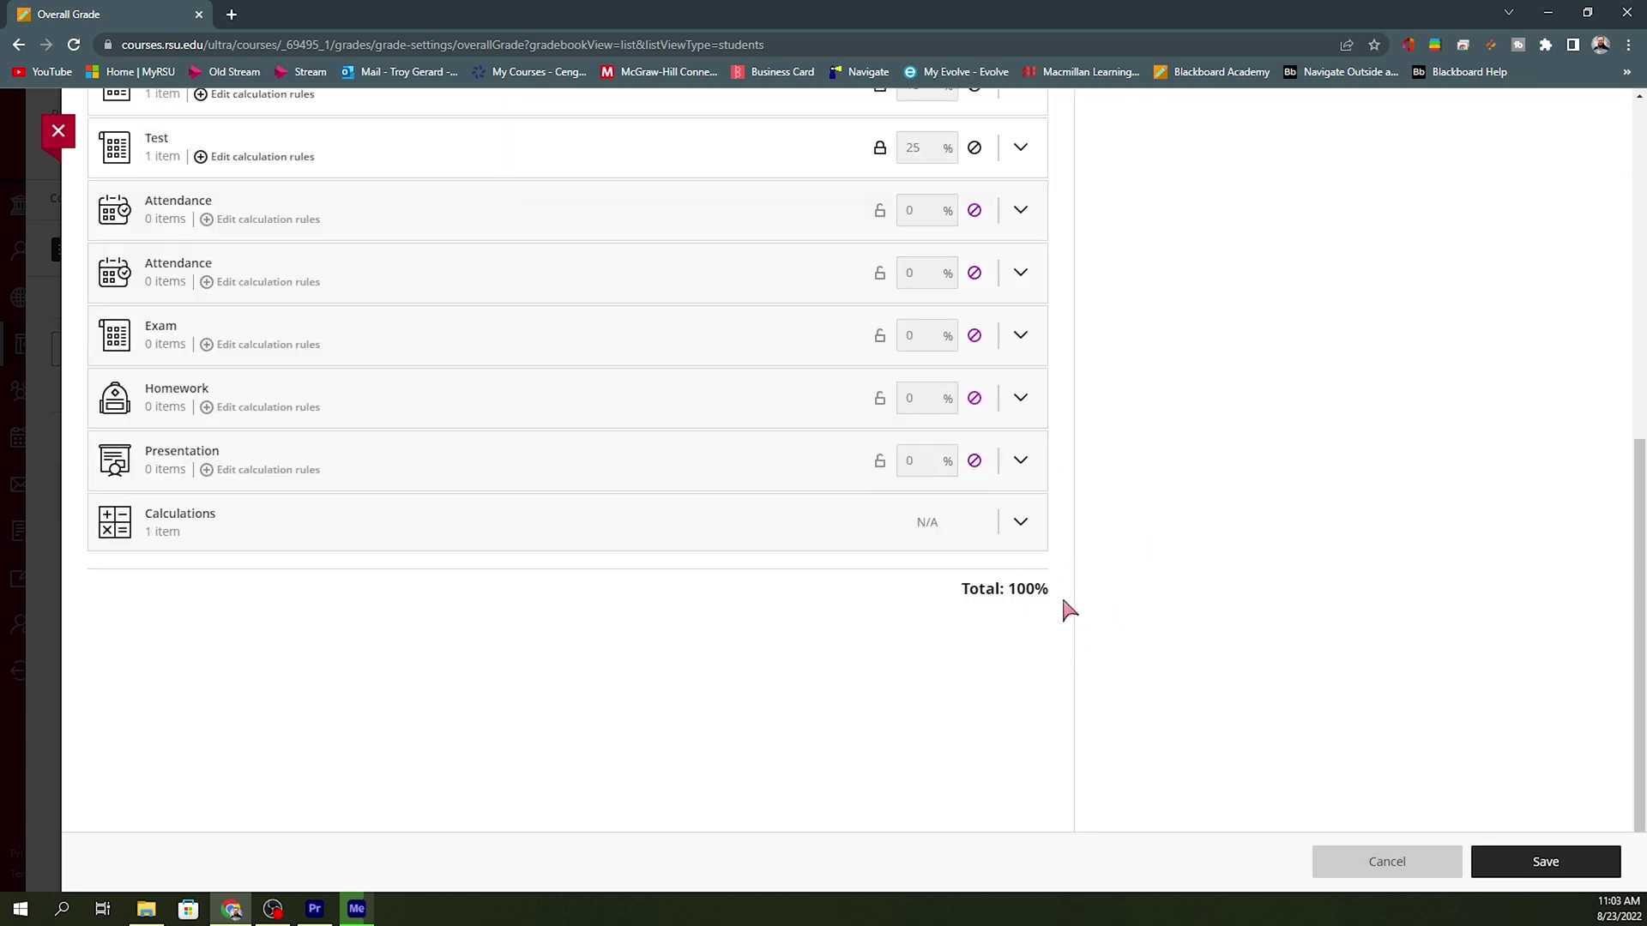
Step: Set the overall grade display to Percentage, keep it shown to students, and save
{"action": "scroll", "coordinate": [1115, 558], "scroll_direction": "up", "scroll_amount": 6}
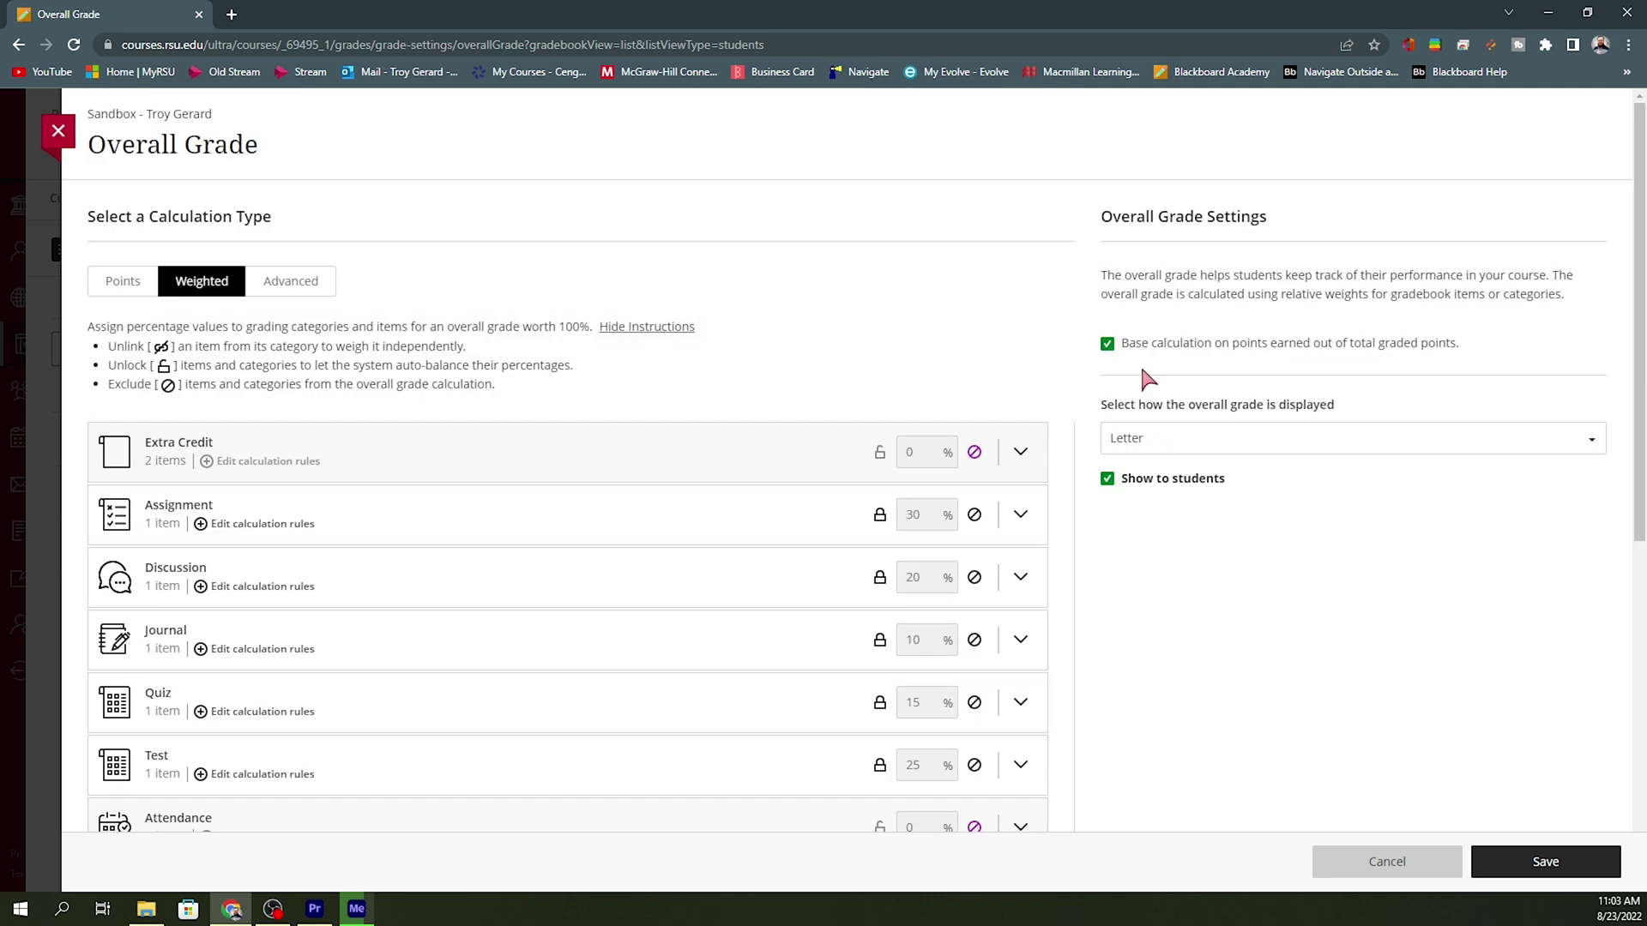
{"action": "left_click", "coordinate": [1157, 443]}
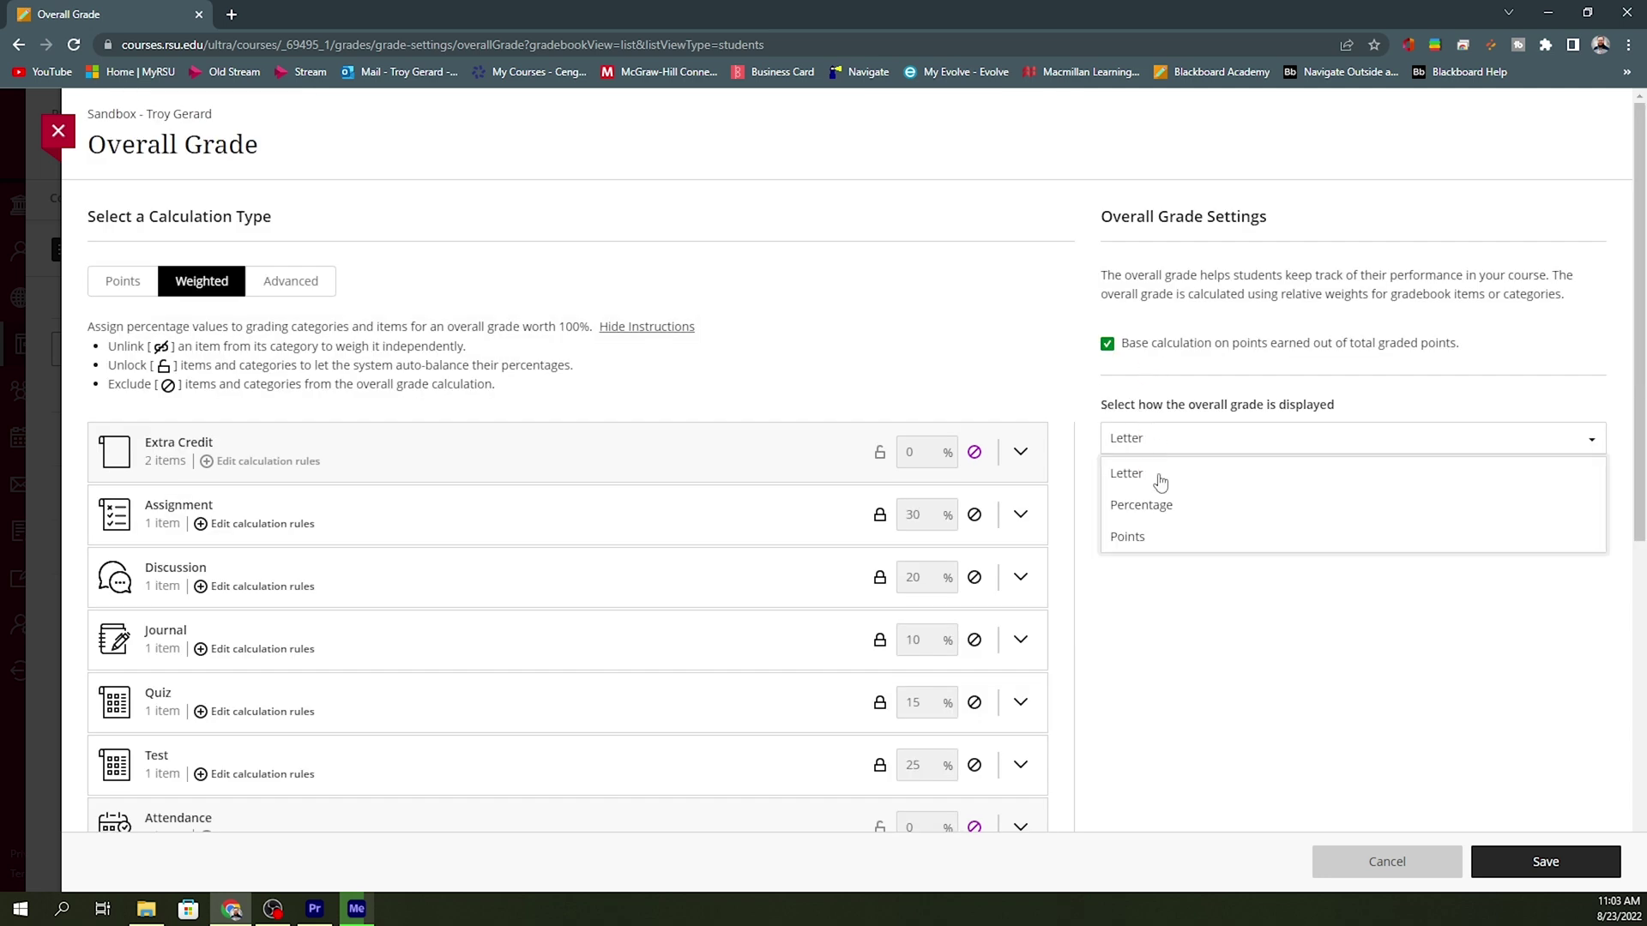
{"action": "left_click", "coordinate": [1160, 505]}
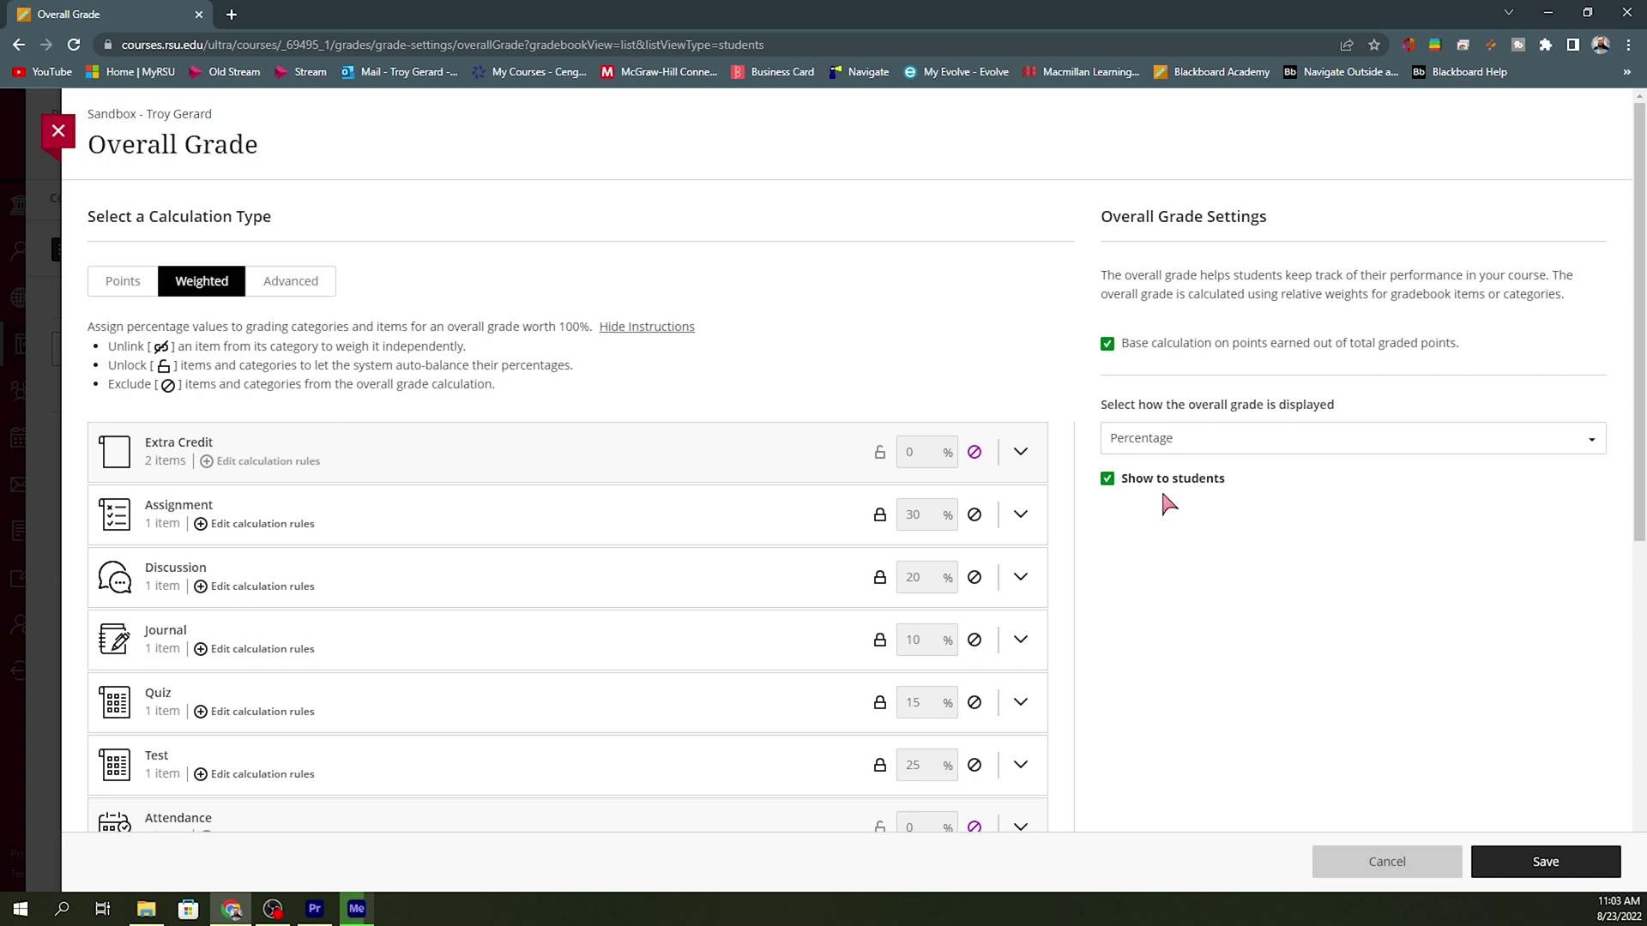
{"action": "left_click", "coordinate": [1177, 441]}
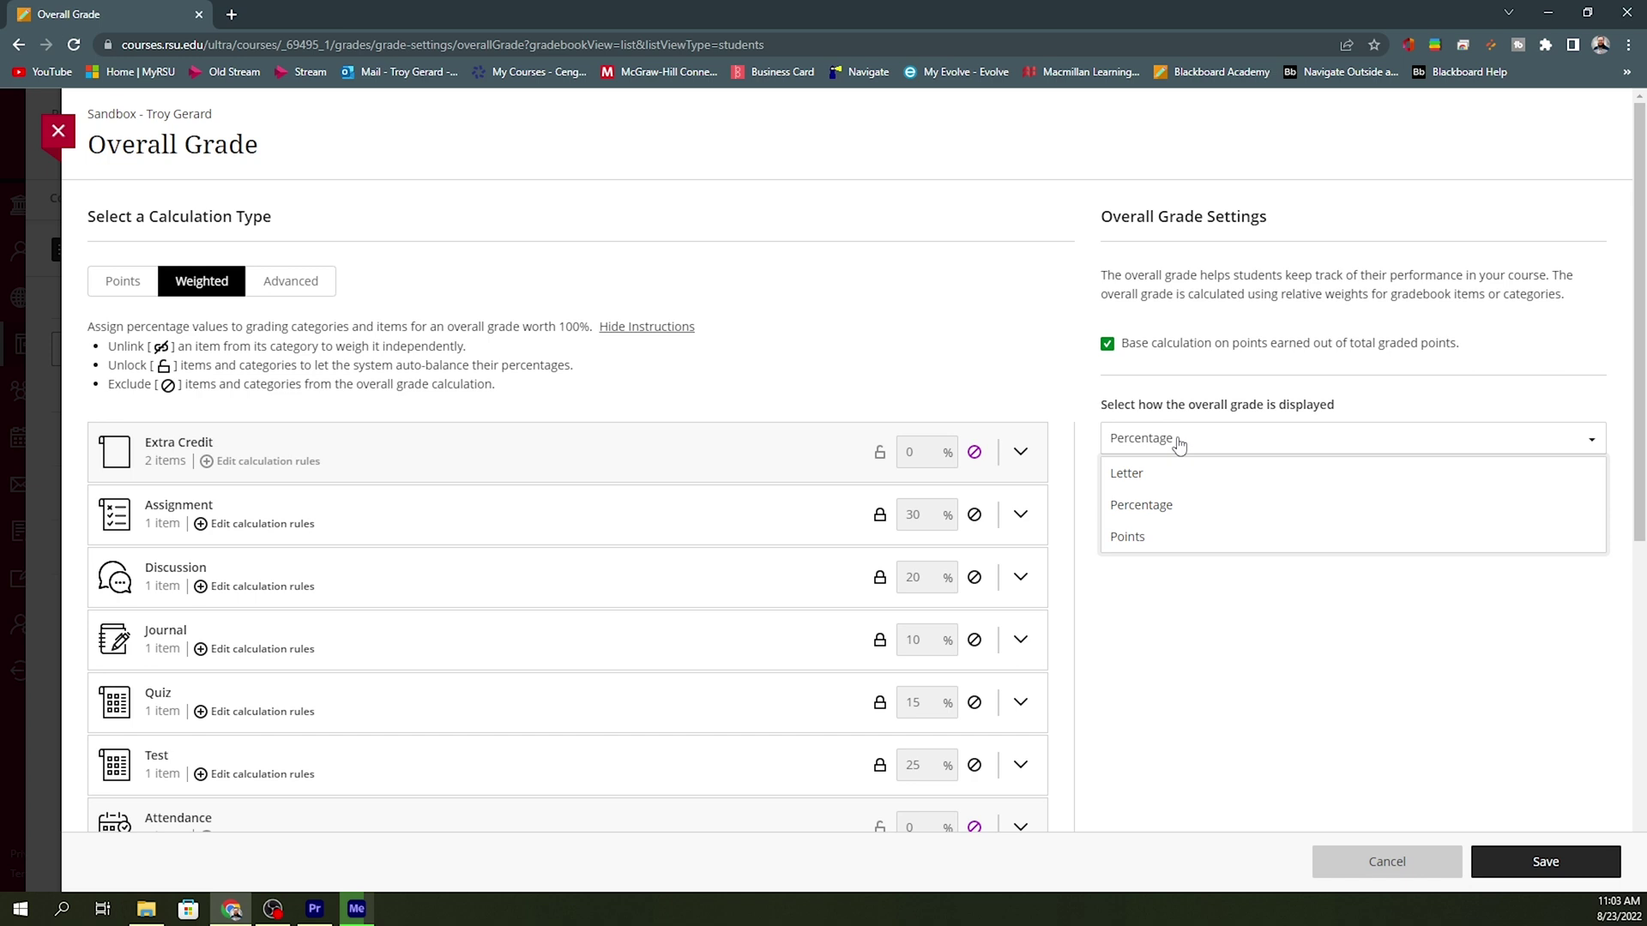
{"action": "left_click", "coordinate": [1163, 512]}
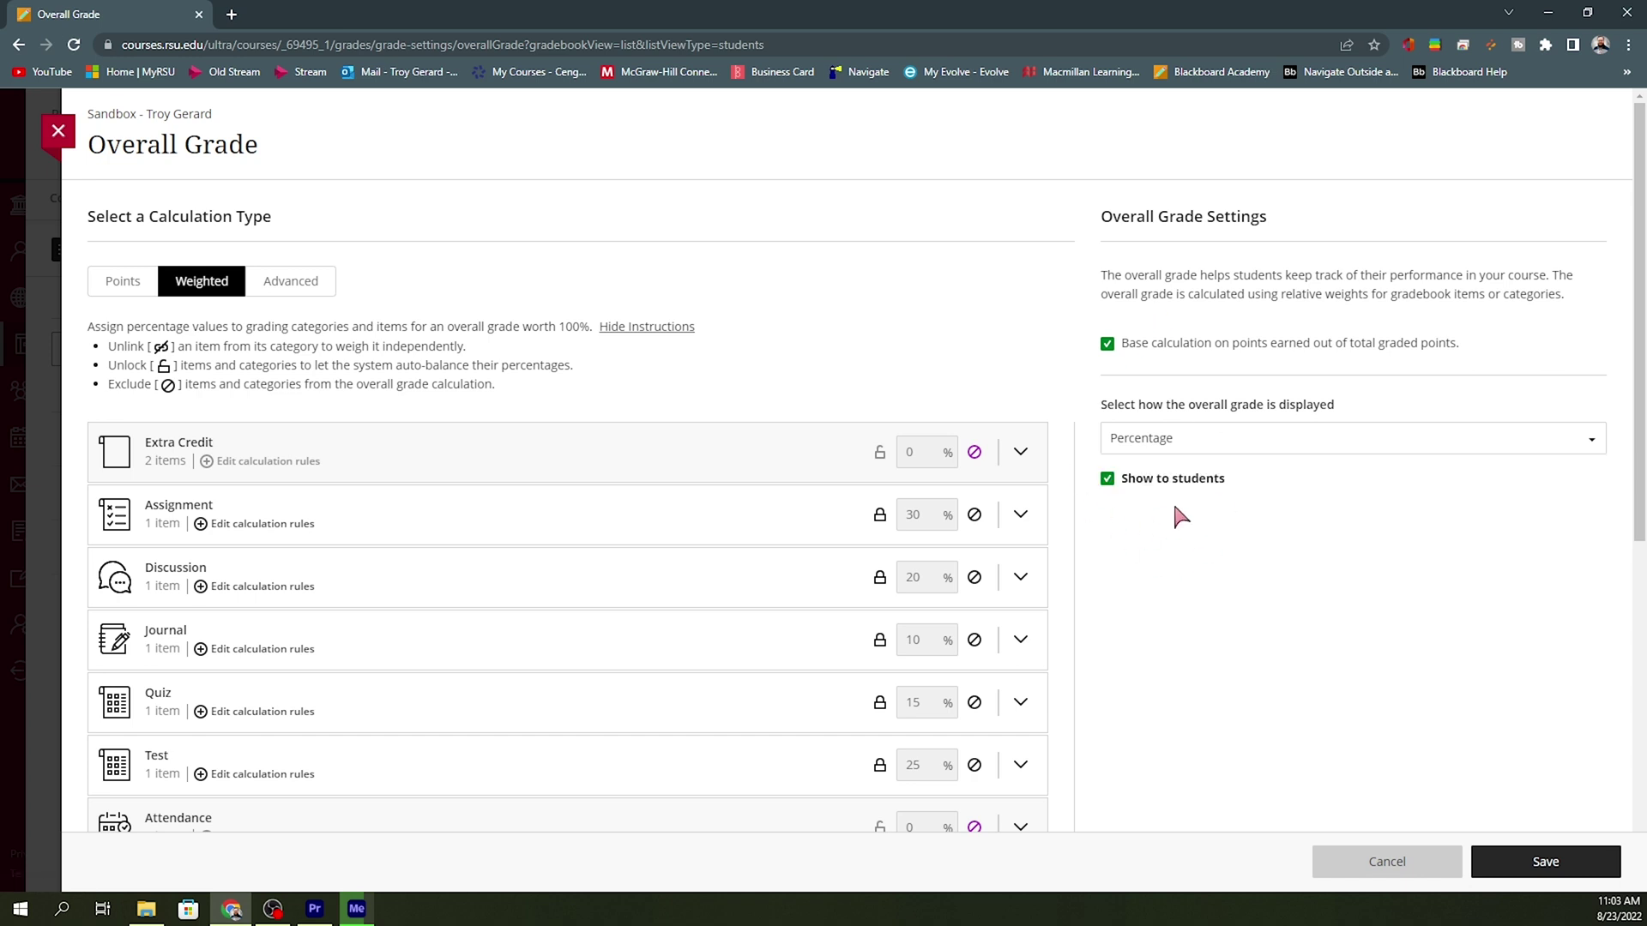
{"action": "left_click", "coordinate": [1509, 873]}
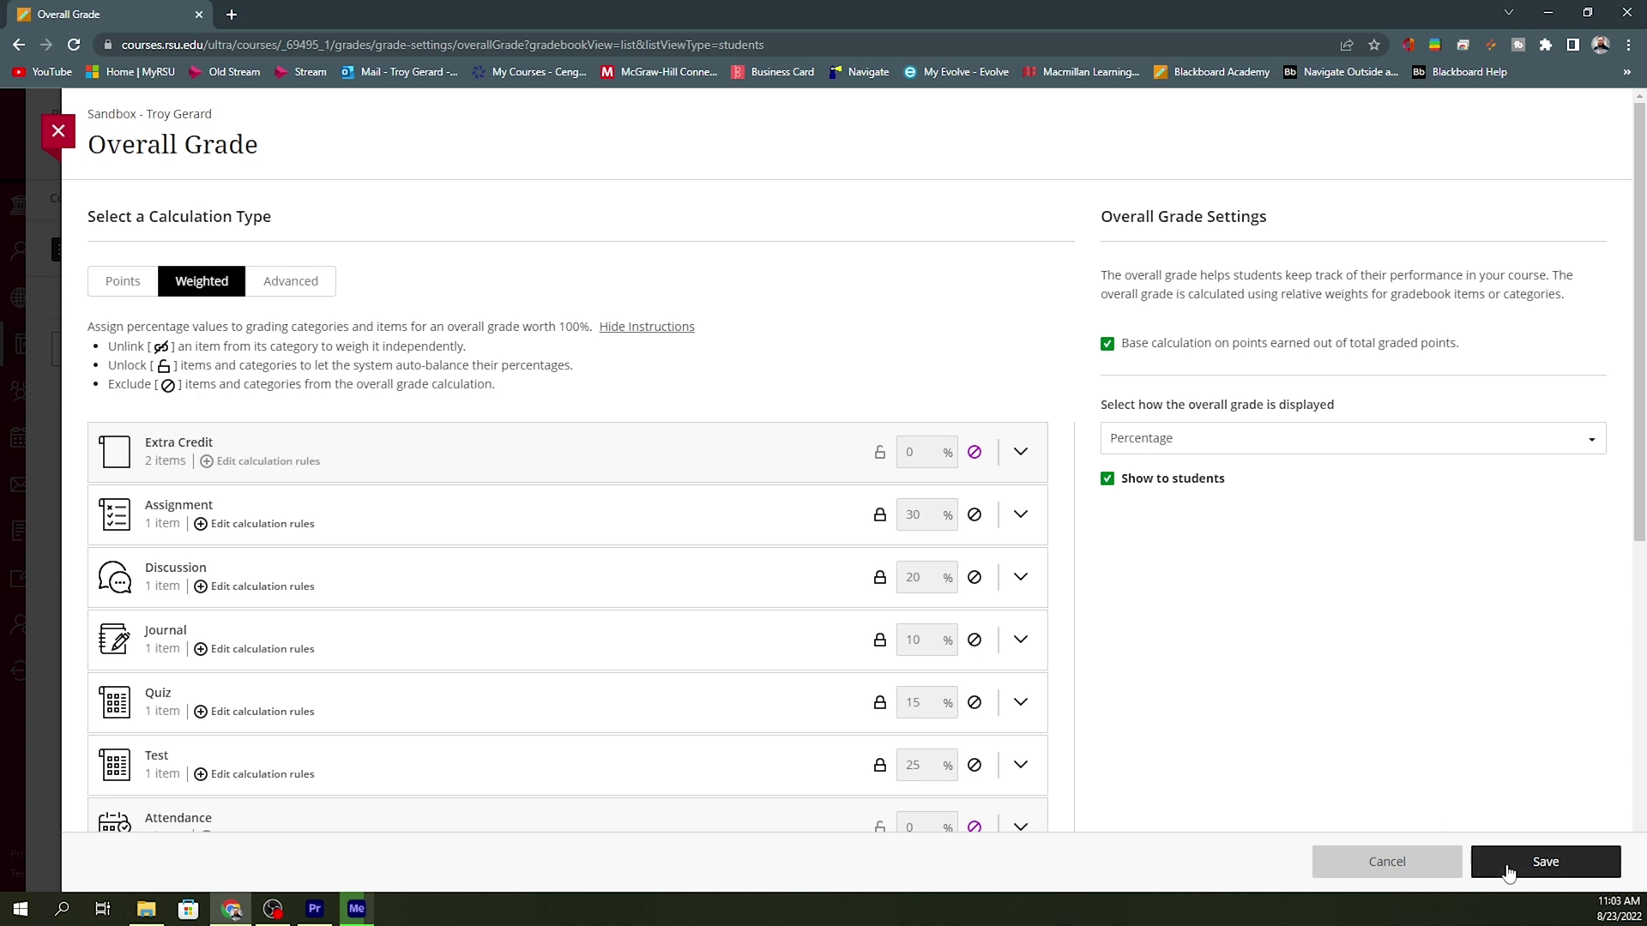